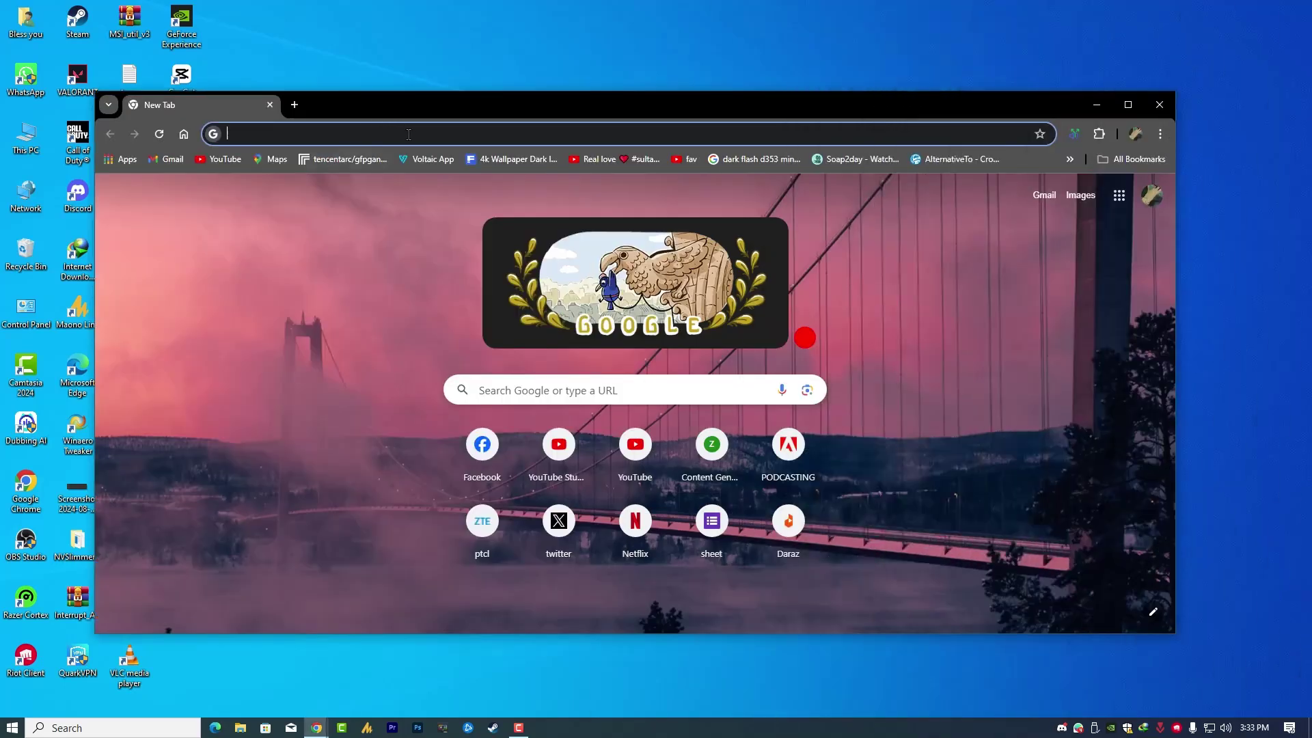
# - Search the web for "clownfish voice changer"
pyautogui.click(415, 133)
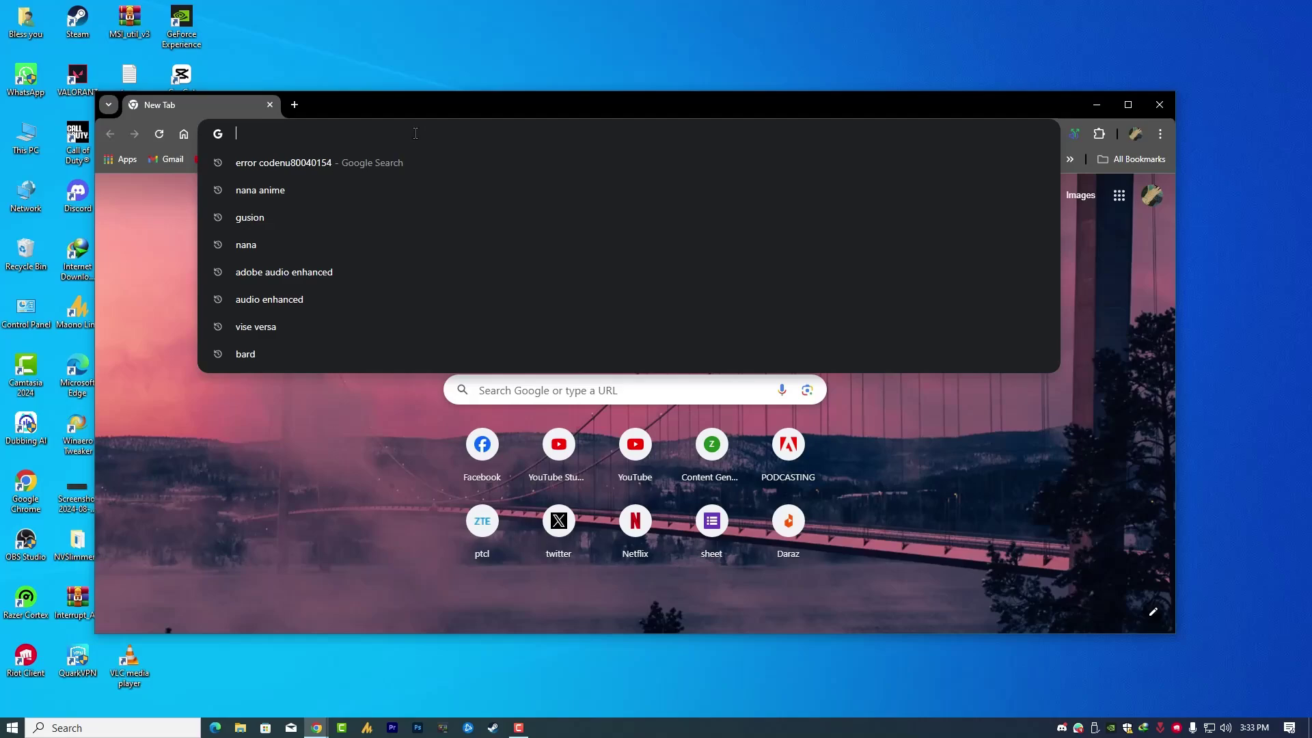
pyautogui.write('voic echang')
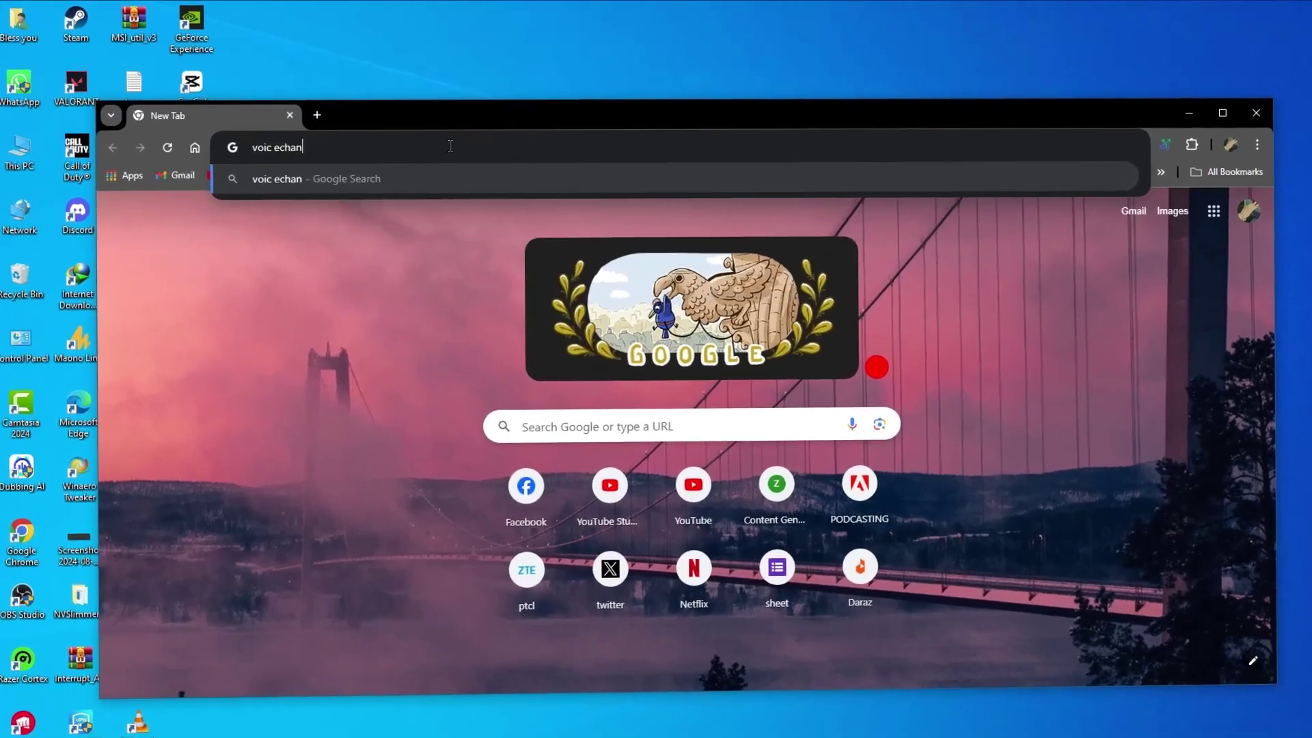
pyautogui.hotkey('ctrl', 'a')
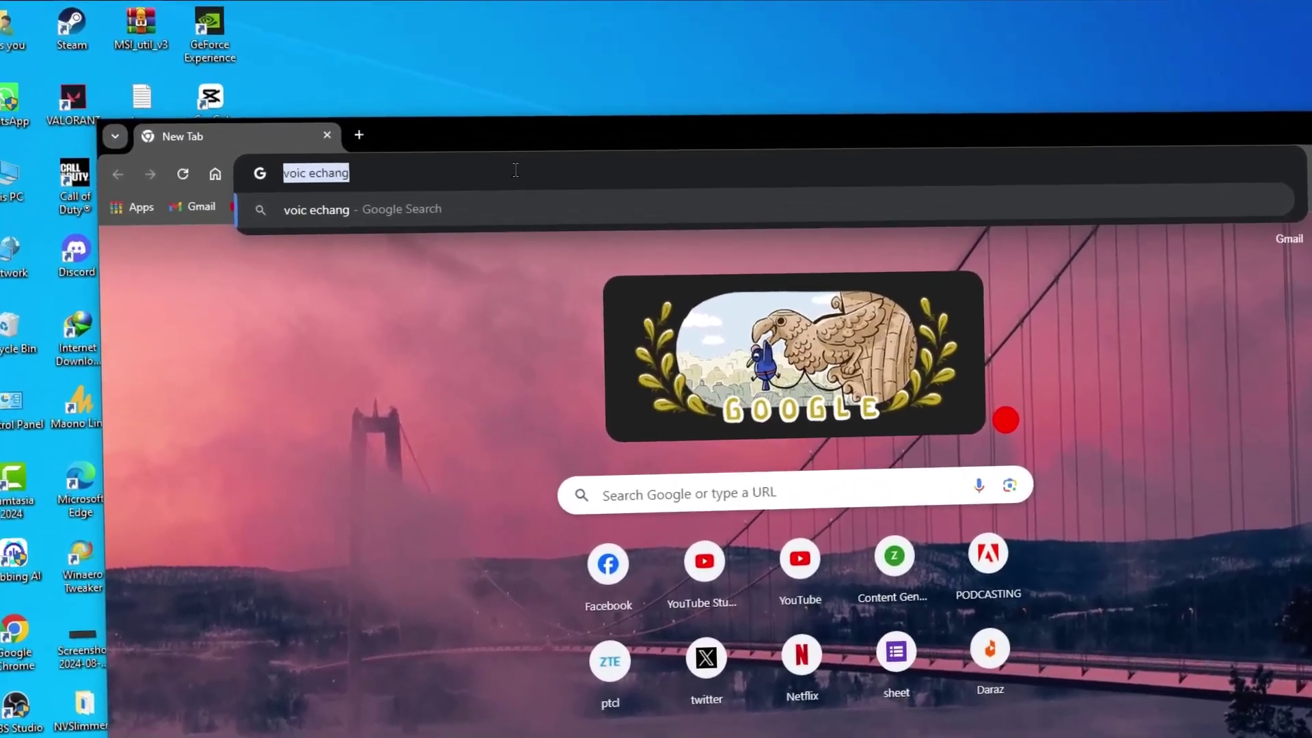
pyautogui.write('voice')
pyautogui.hotkey('ctrl', 'a')
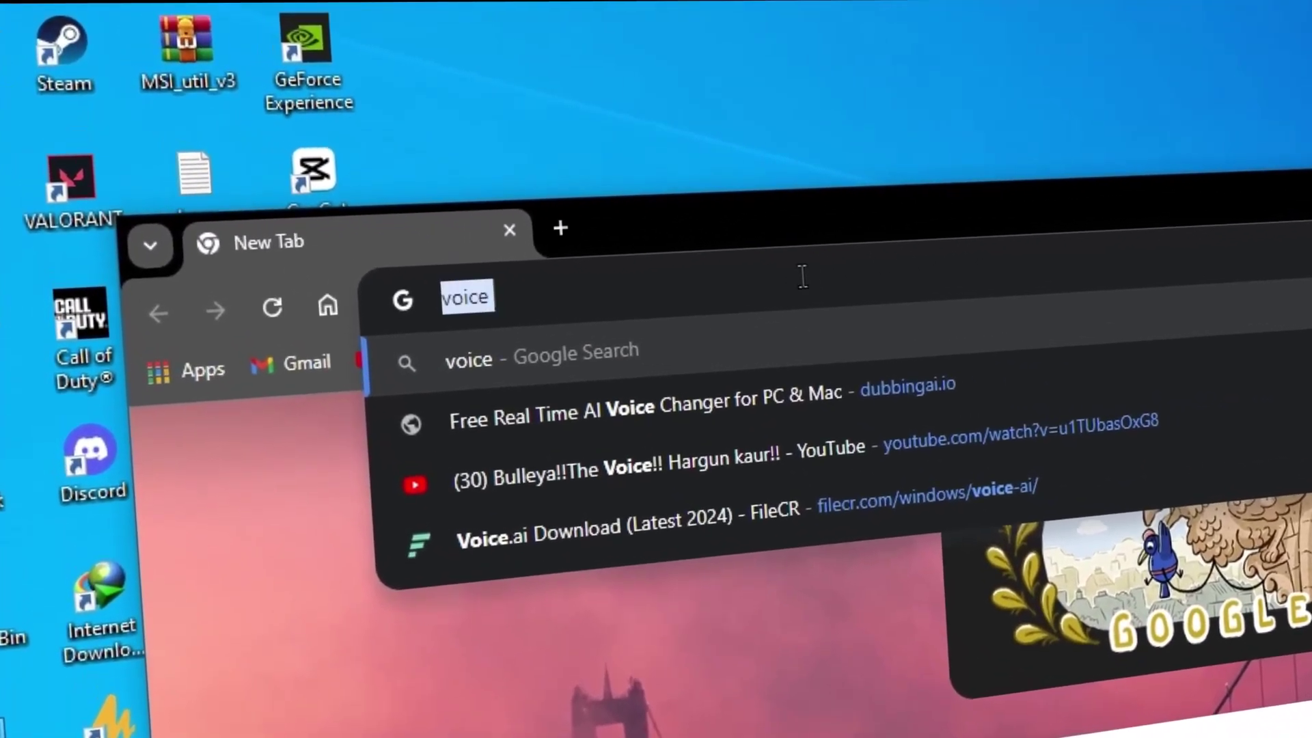
pyautogui.write('clownfi')
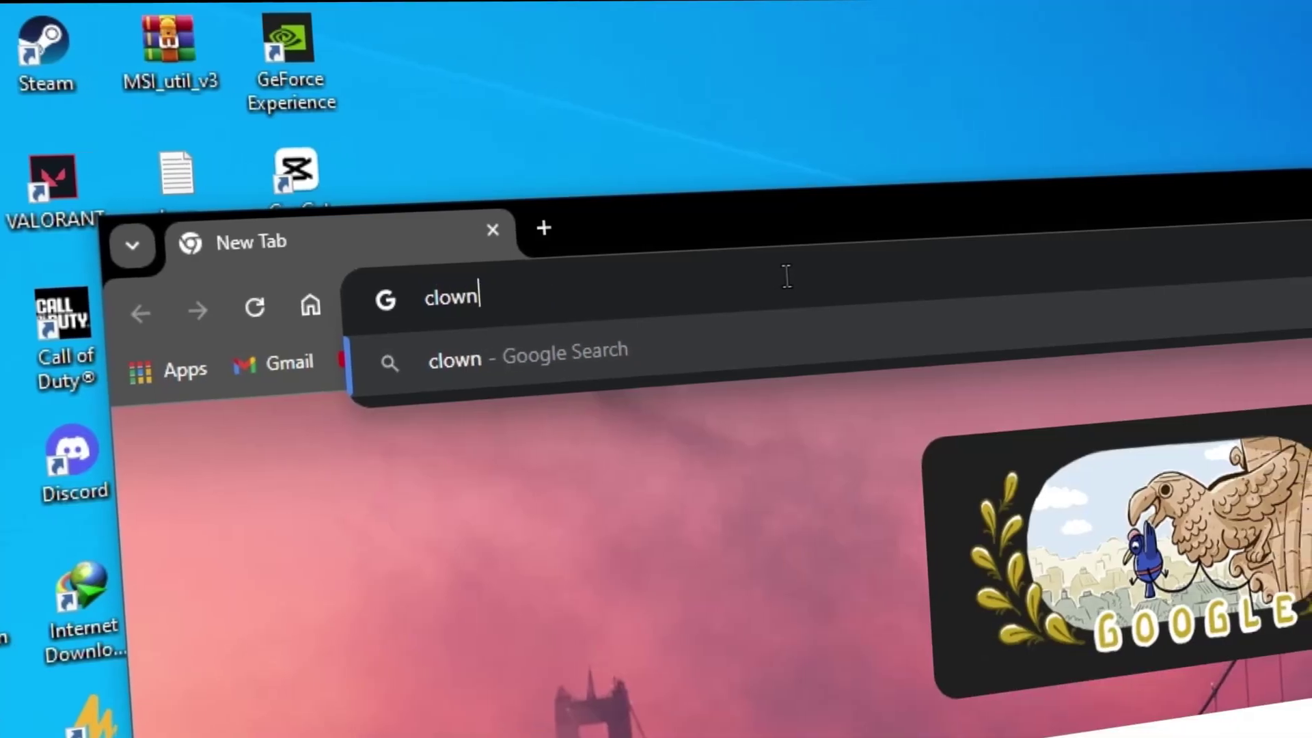
pyautogui.write('sh voice changer')
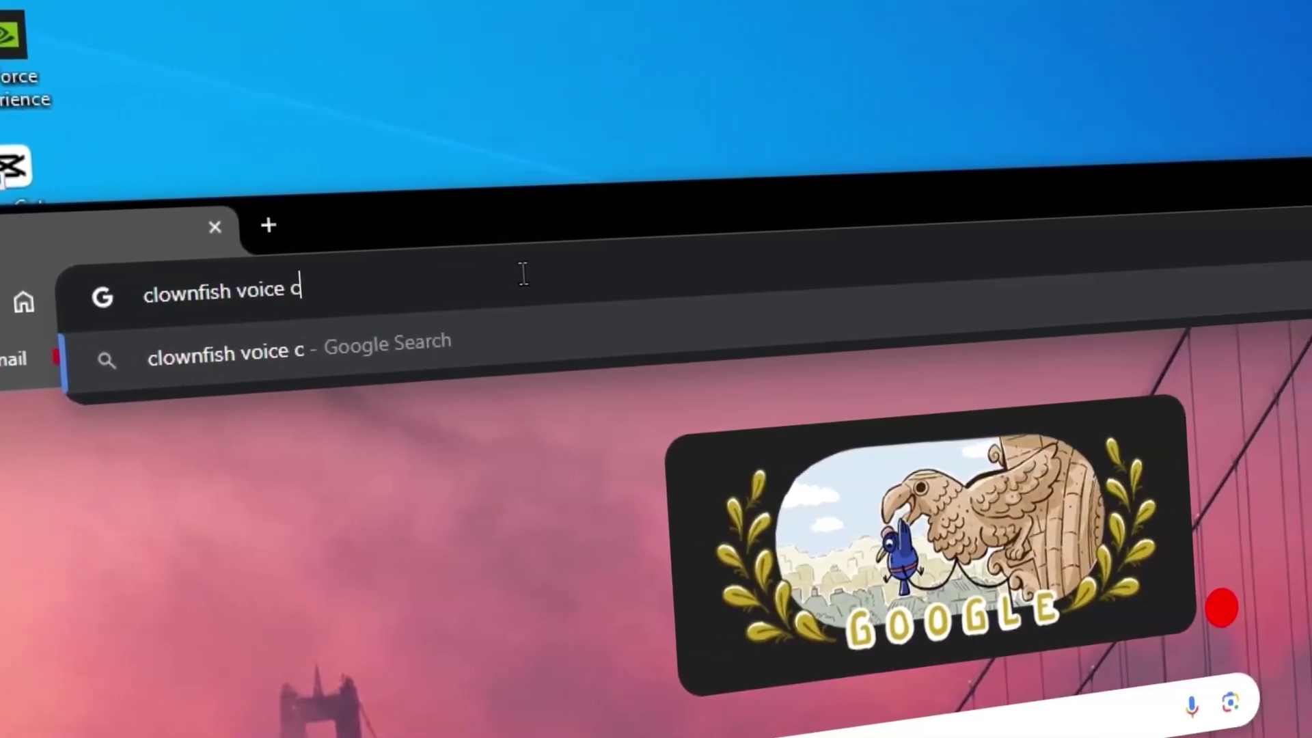
pyautogui.press('Return')
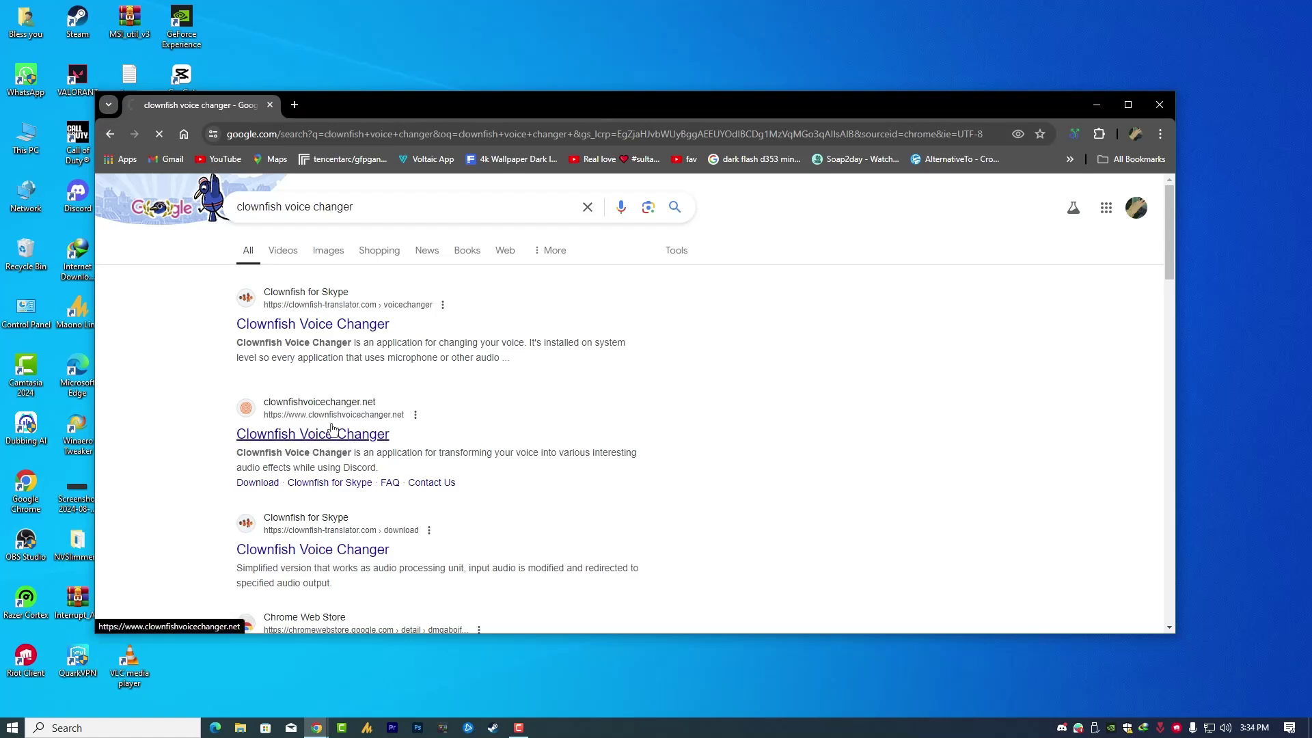
# - Open the clownfishvoicechanger.net result and go to its download page, dismissing the ad
pyautogui.click(339, 434)
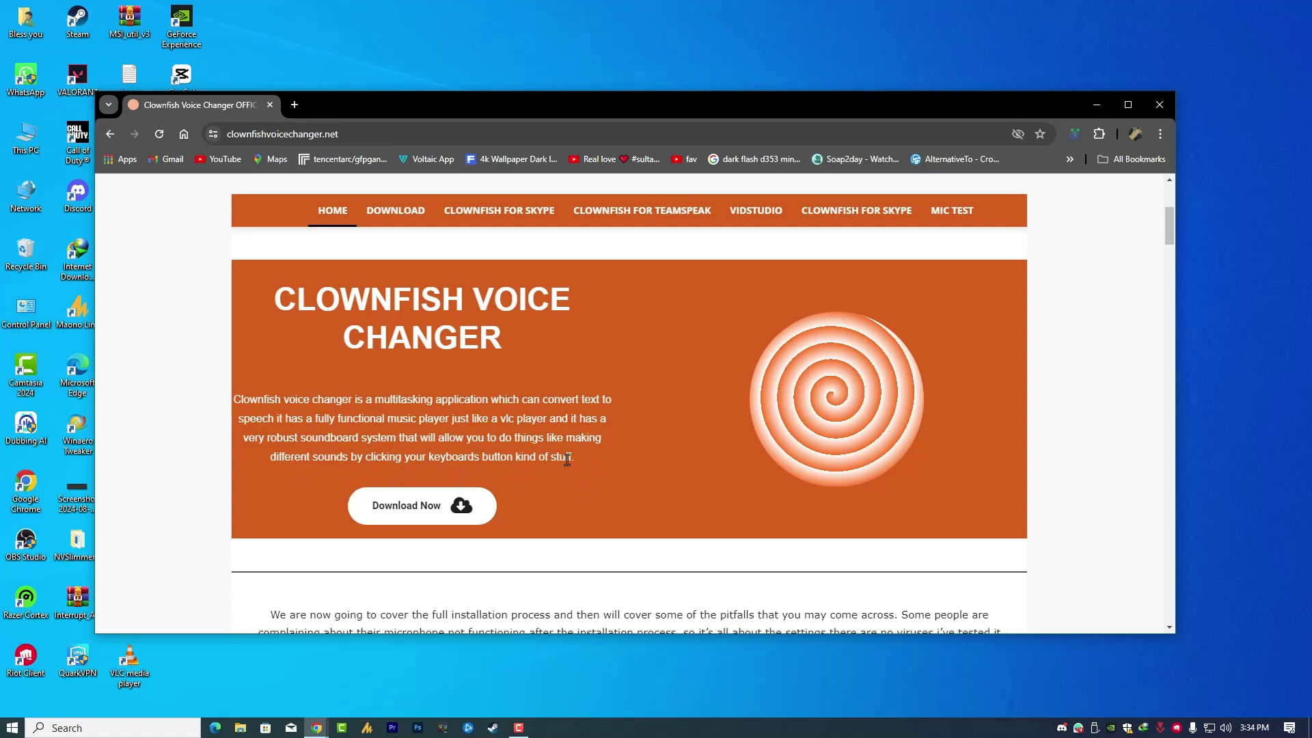
pyautogui.click(460, 506)
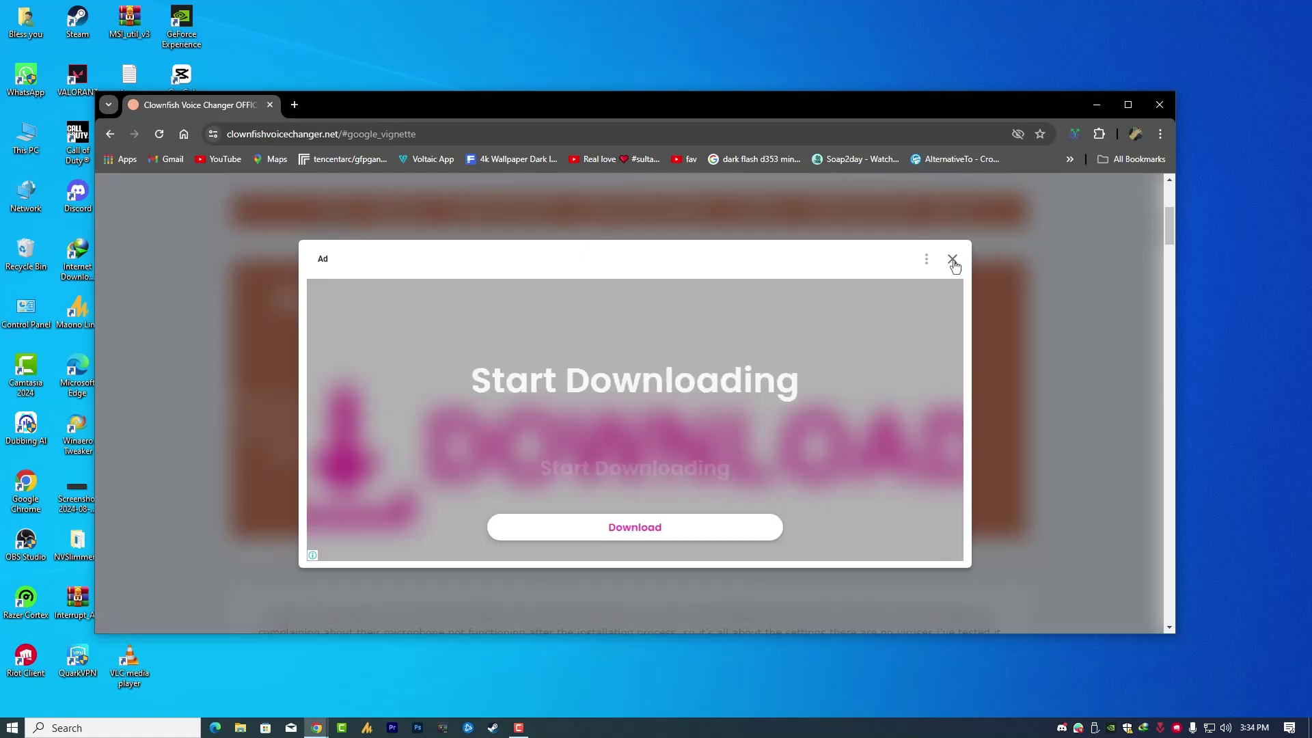
pyautogui.click(953, 260)
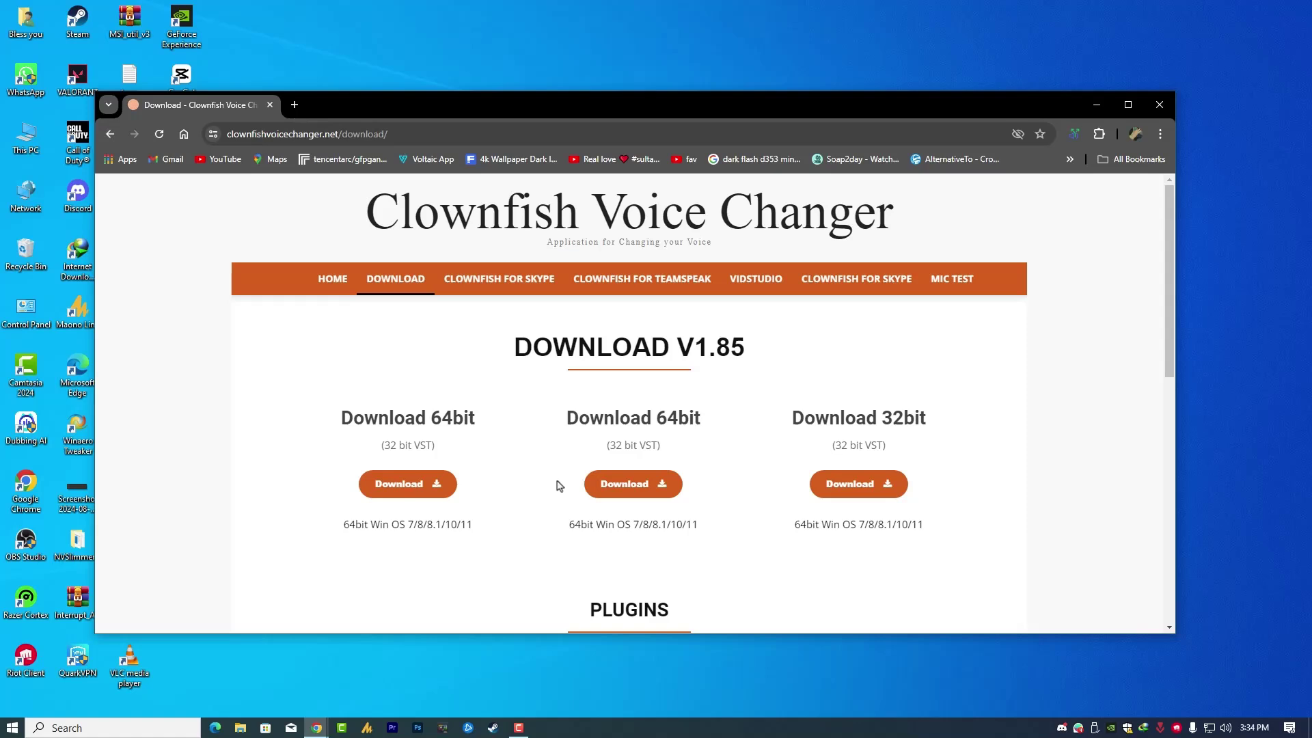
# - Download the 64bit(64bit VST) installer of Clownfish Voice Changer v1.85 into the Programs downloads folder
pyautogui.scroll(-1, 546, 464)
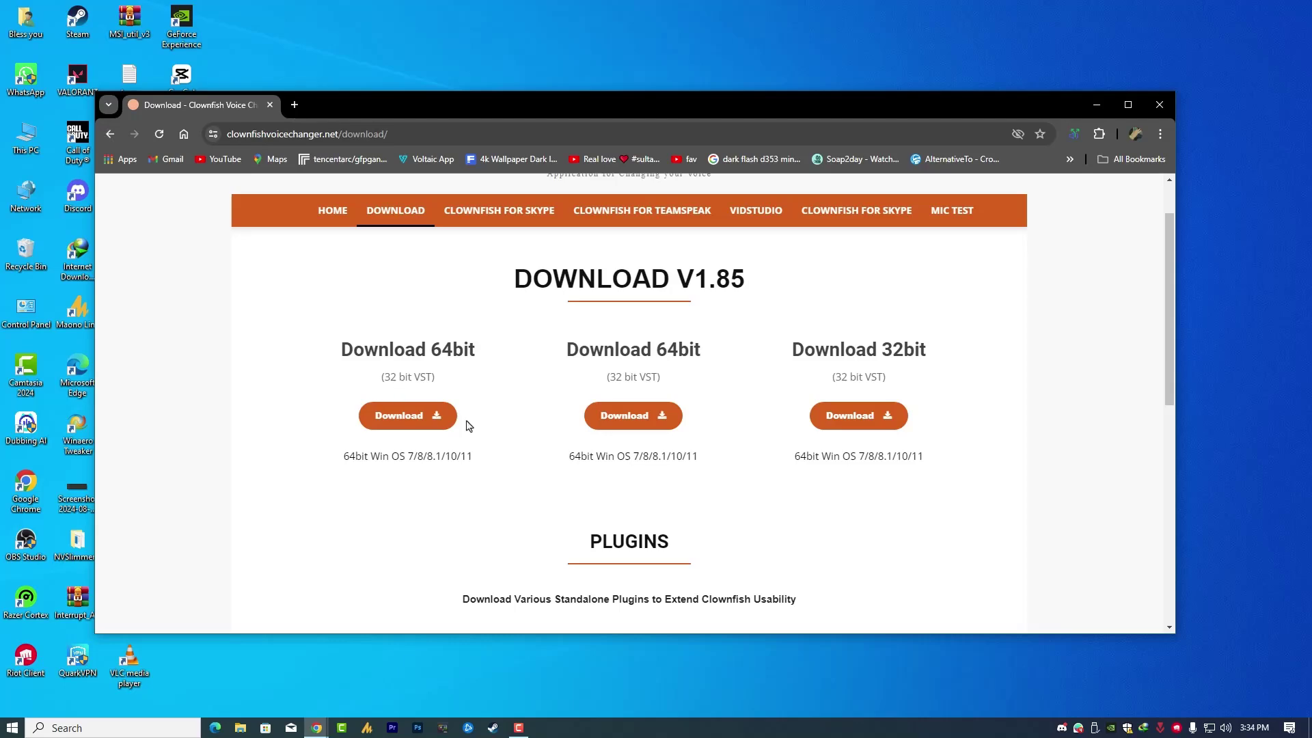
pyautogui.scroll(1, 469, 425)
pyautogui.click(403, 482)
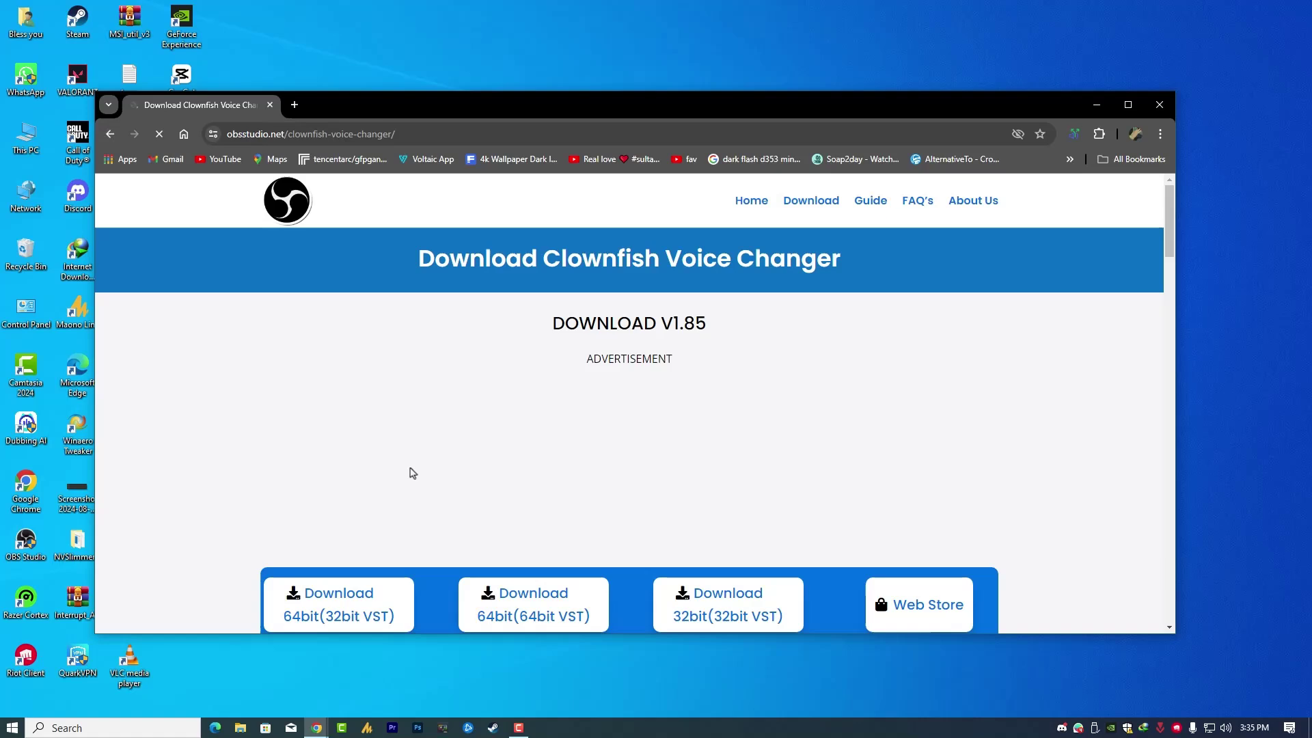
pyautogui.scroll(-3, 413, 475)
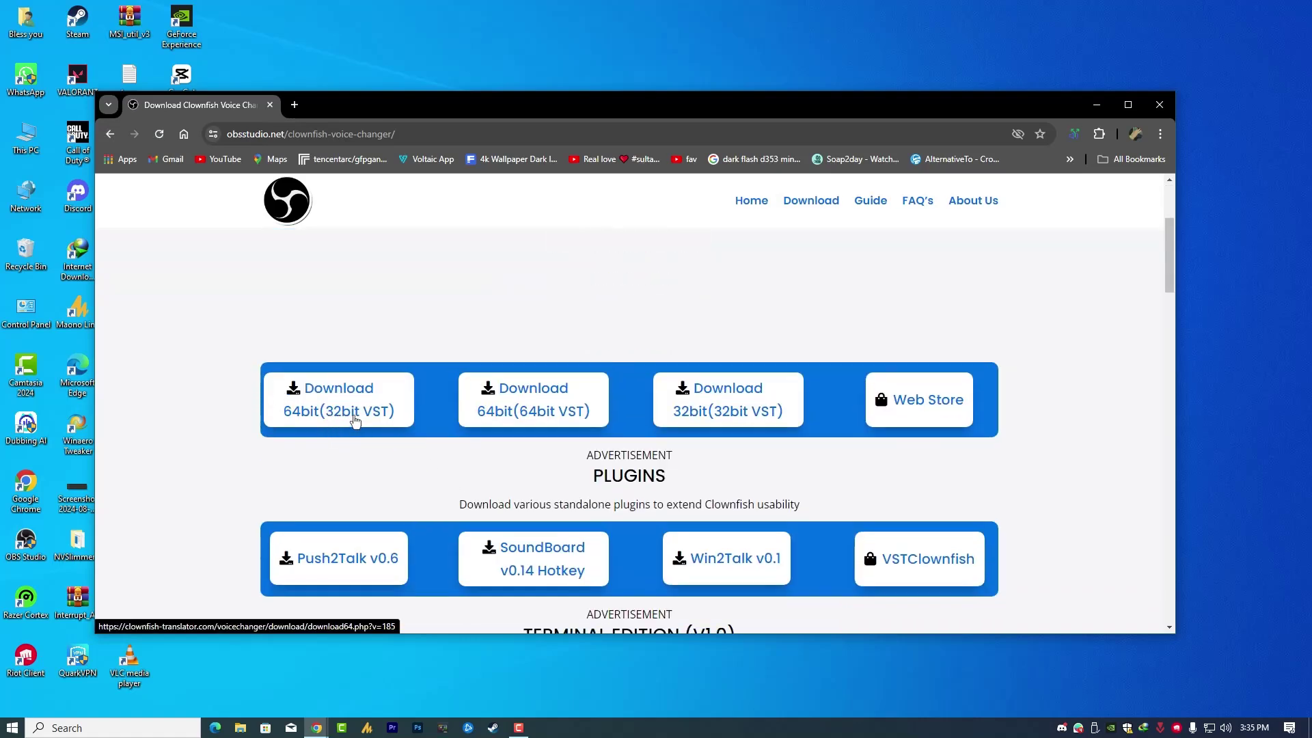
pyautogui.scroll(2, 359, 430)
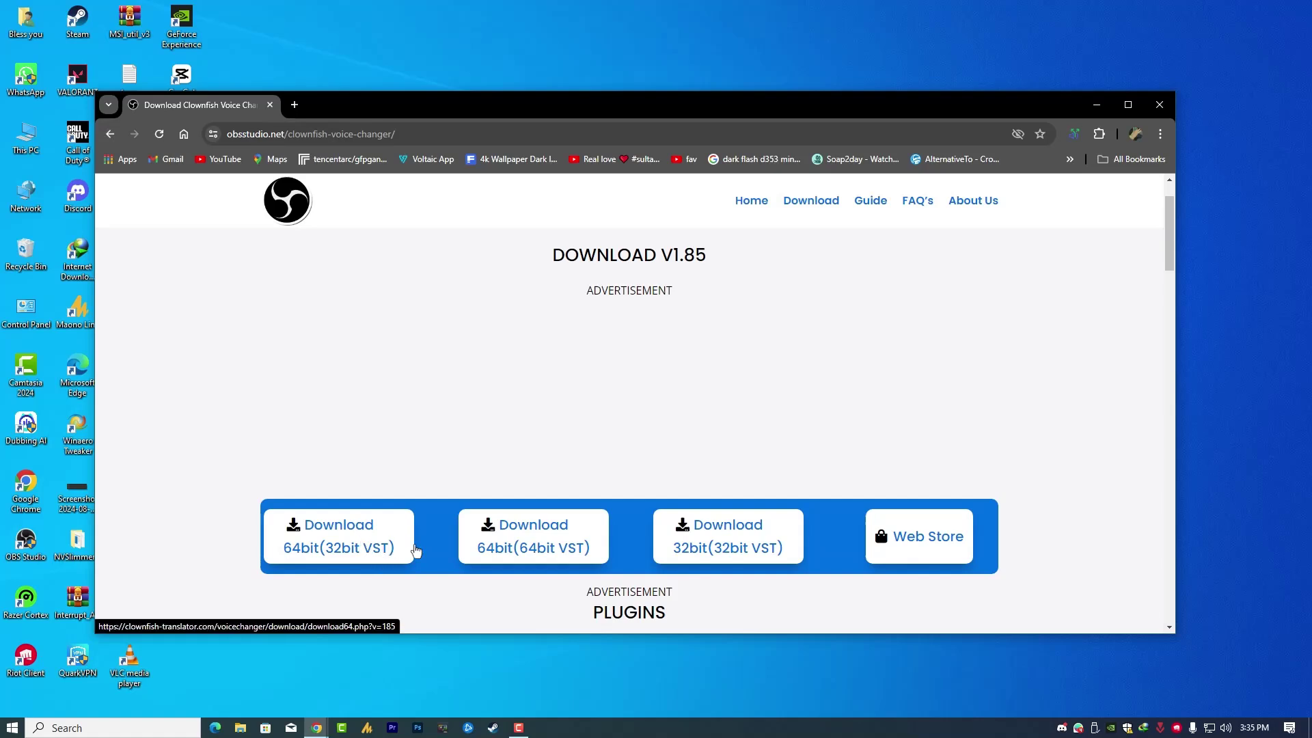
pyautogui.click(555, 556)
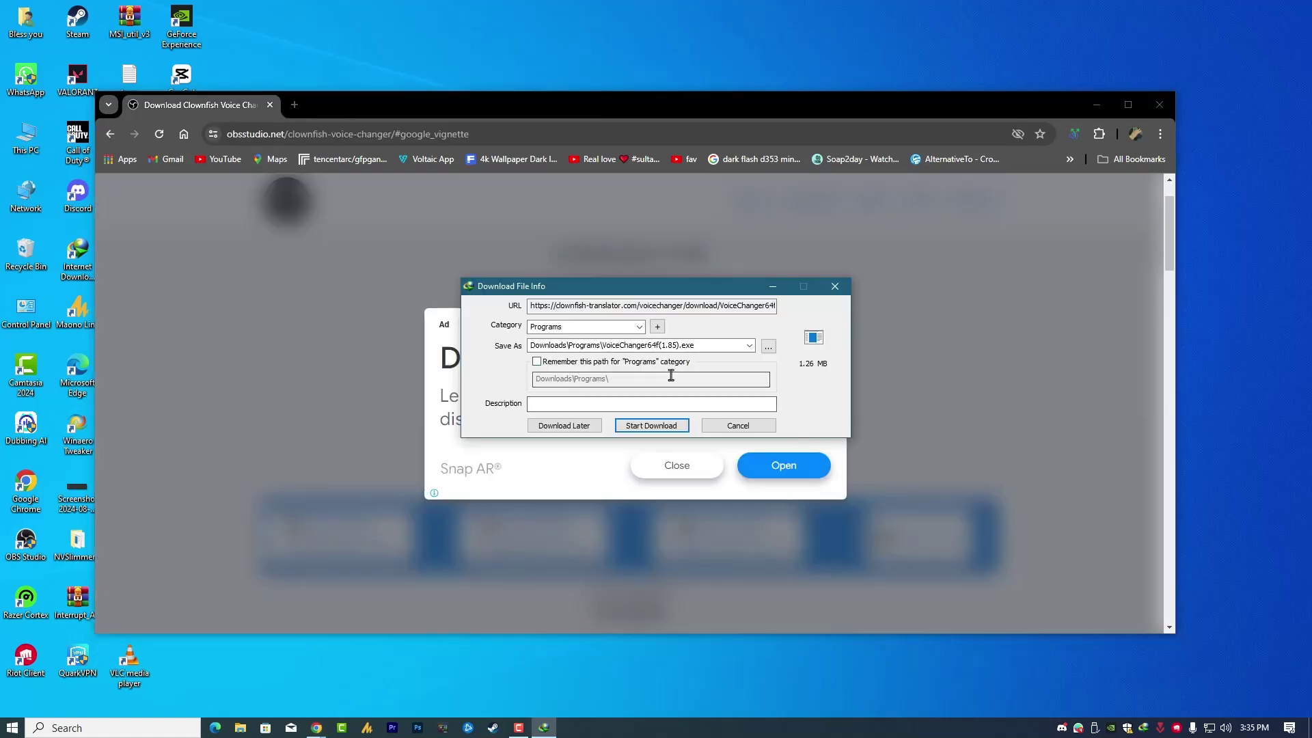
pyautogui.click(673, 432)
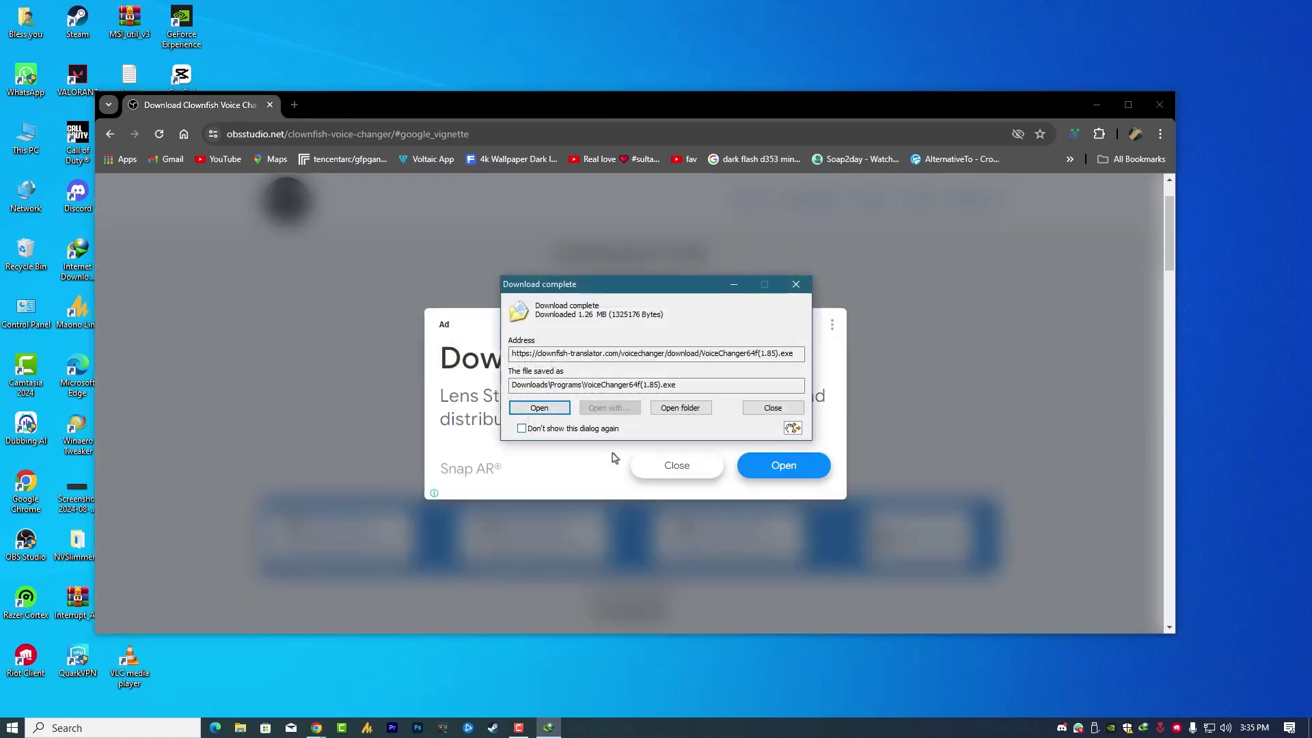
# - Launch the downloaded VoiceChanger64f(1.85).exe installer and minimize the browser window to reach the setup wizard
pyautogui.click(550, 409)
pyautogui.click(894, 248)
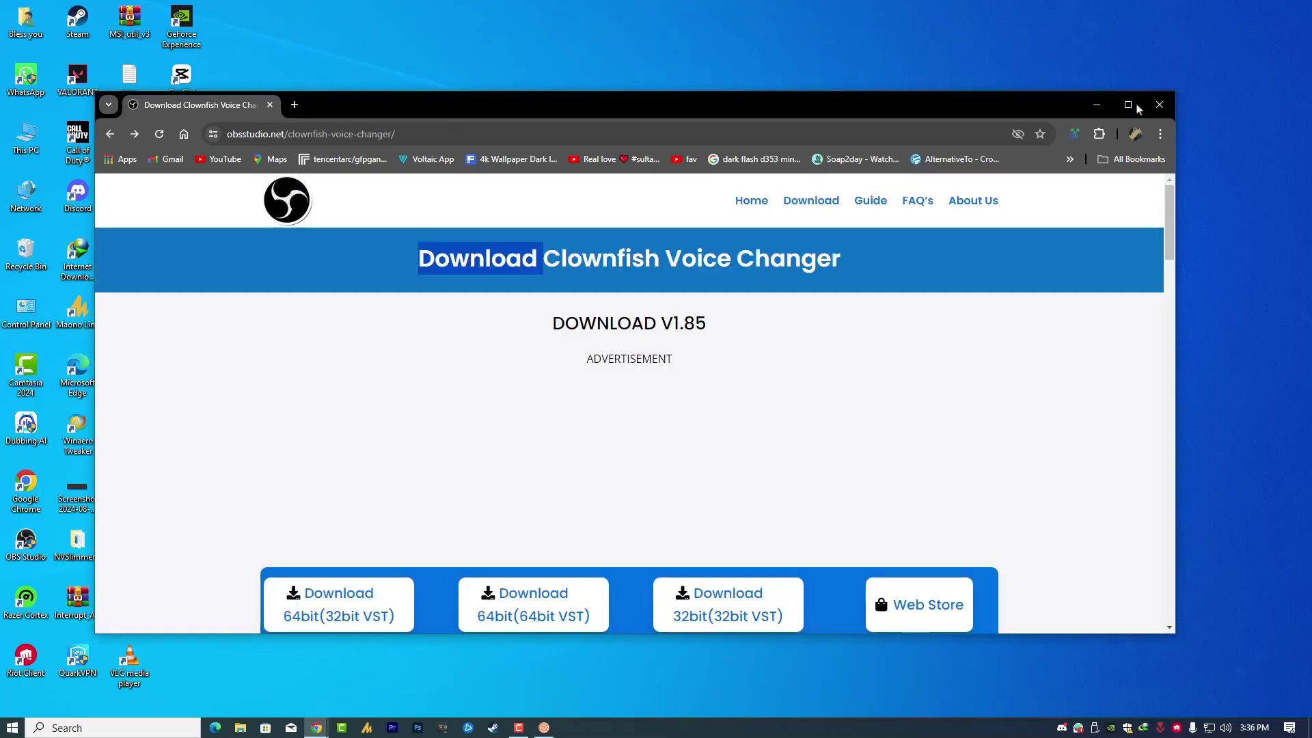
pyautogui.click(1096, 104)
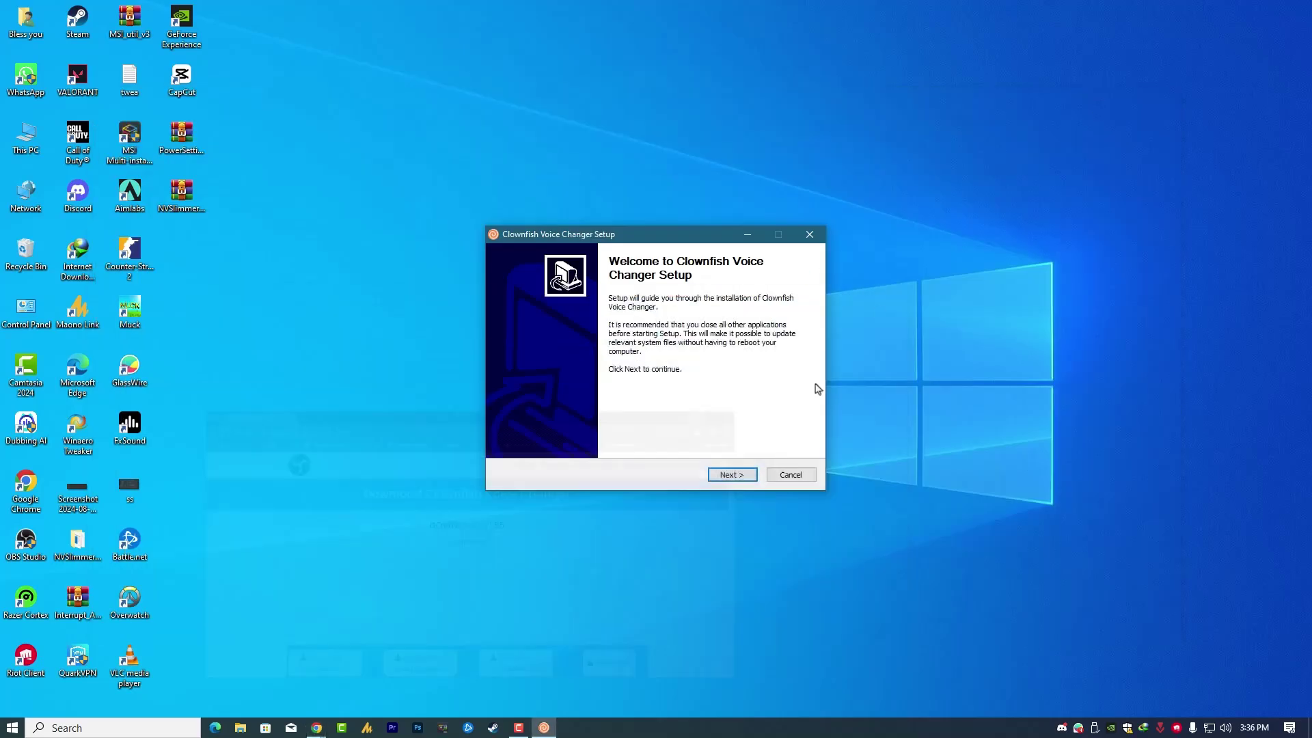
# - Install Clownfish Voice Changer with the default components and destination folder, agreeing to stop the Windows Audio service
pyautogui.click(730, 475)
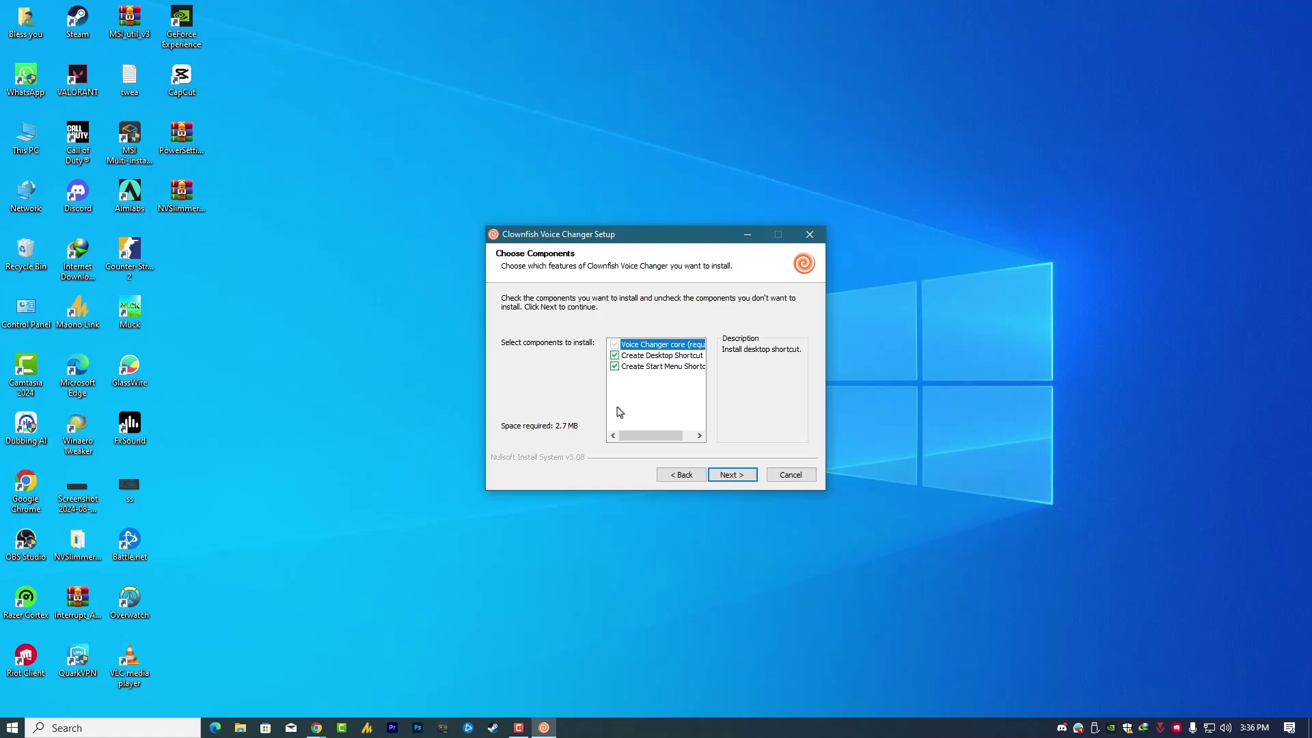
pyautogui.click(729, 475)
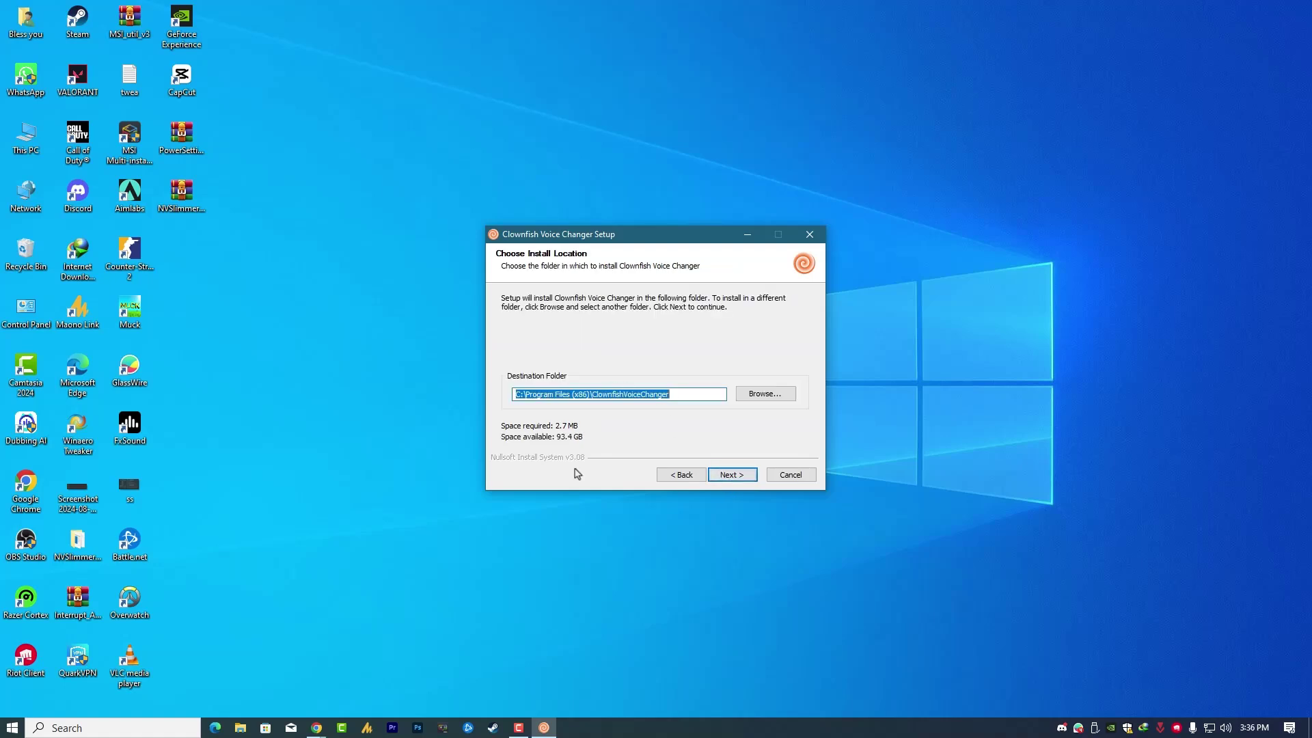
pyautogui.click(724, 481)
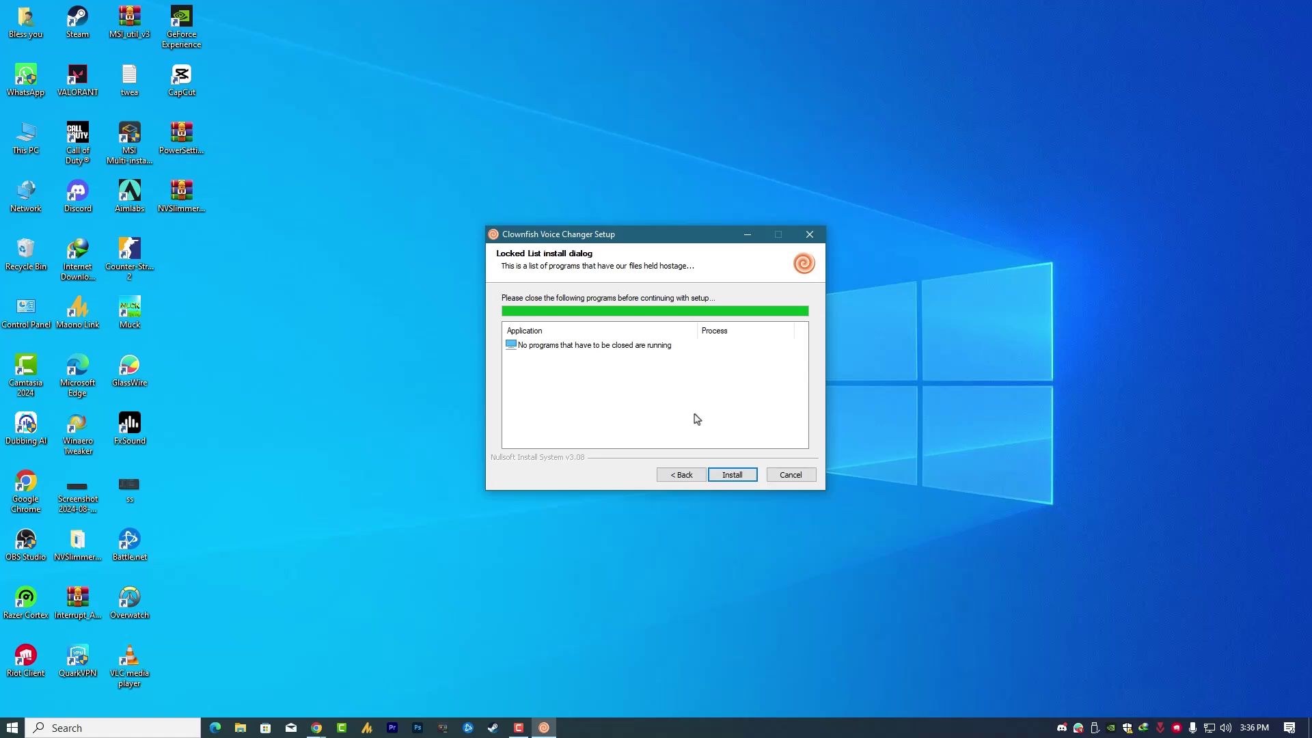
pyautogui.click(730, 475)
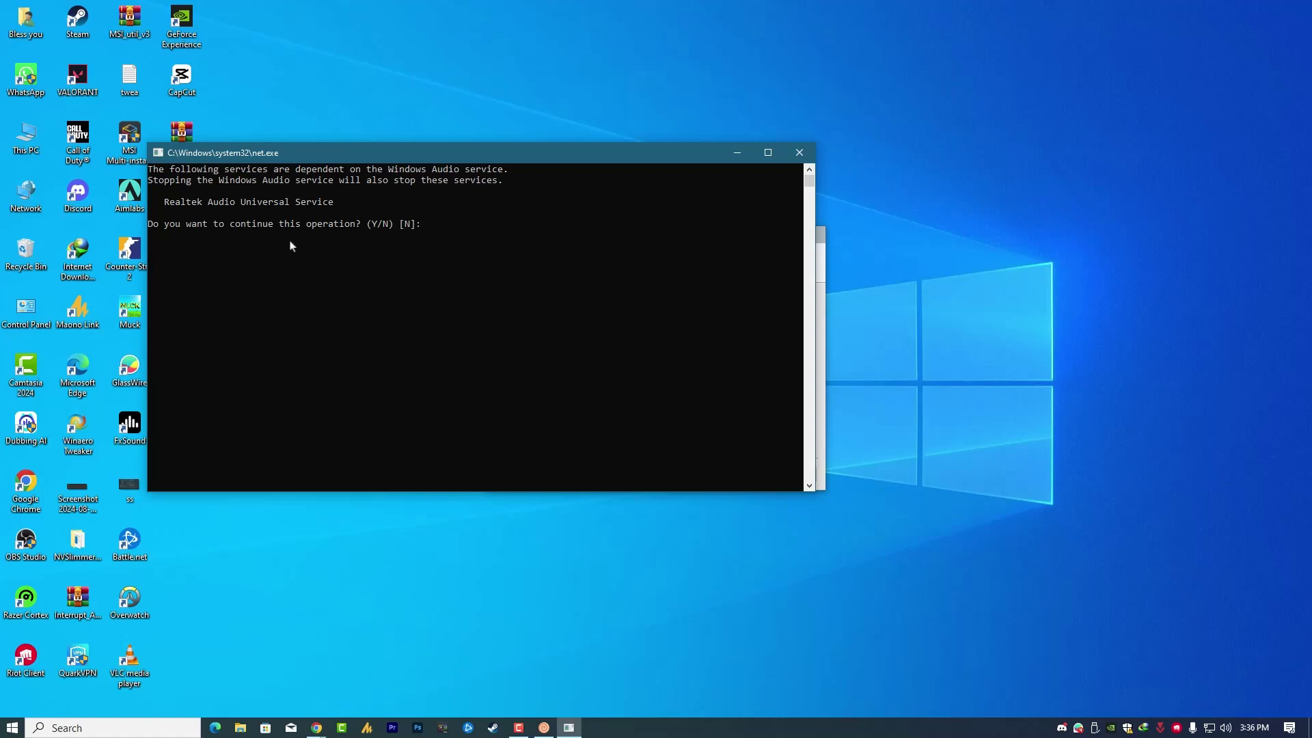
pyautogui.write('y')
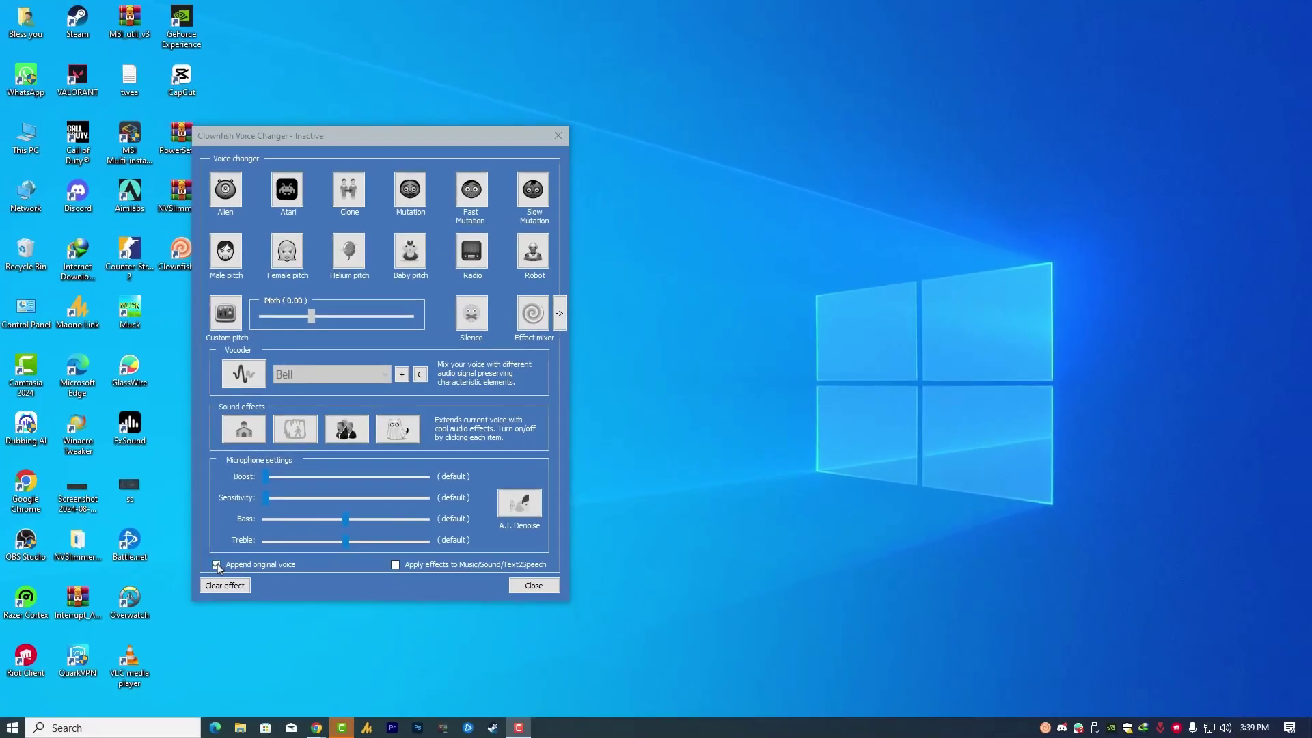
# - Disable Append original voice in the voice changer window and enable Hear microphone
pyautogui.click(216, 564)
pyautogui.rightClick(1046, 728)
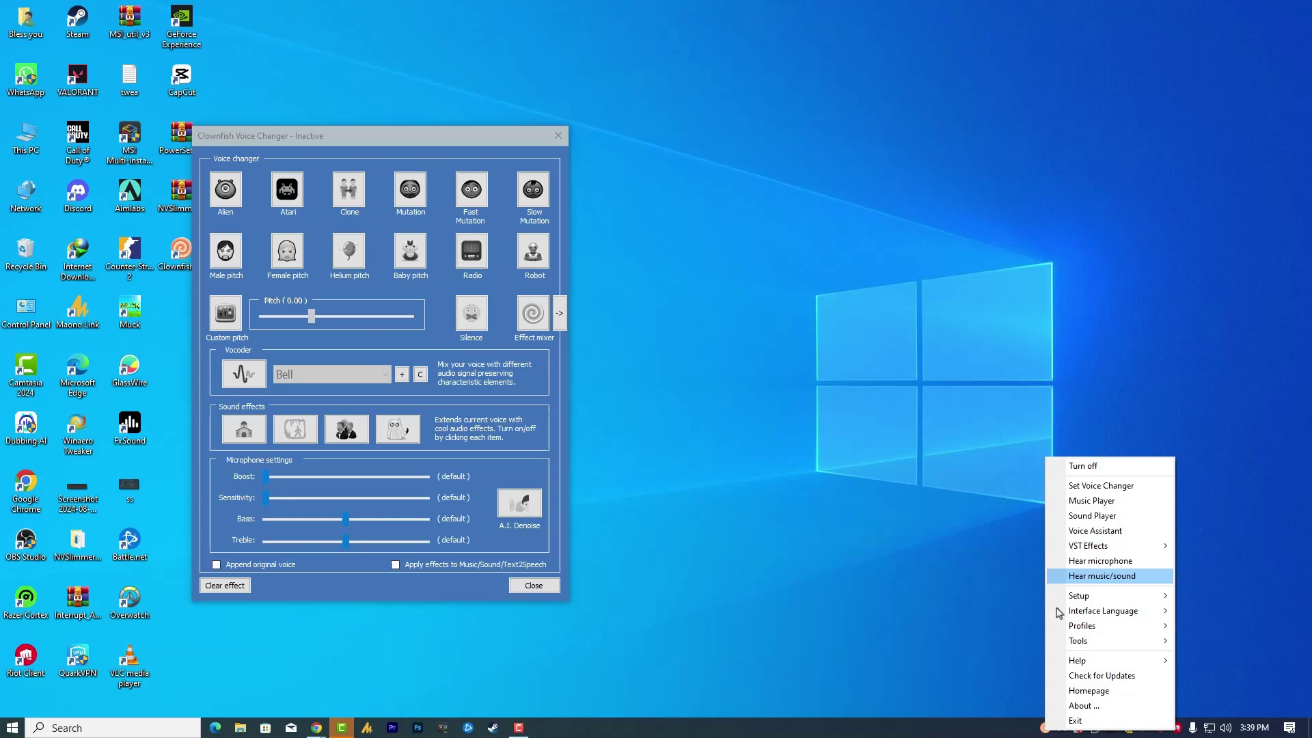
pyautogui.click(1105, 566)
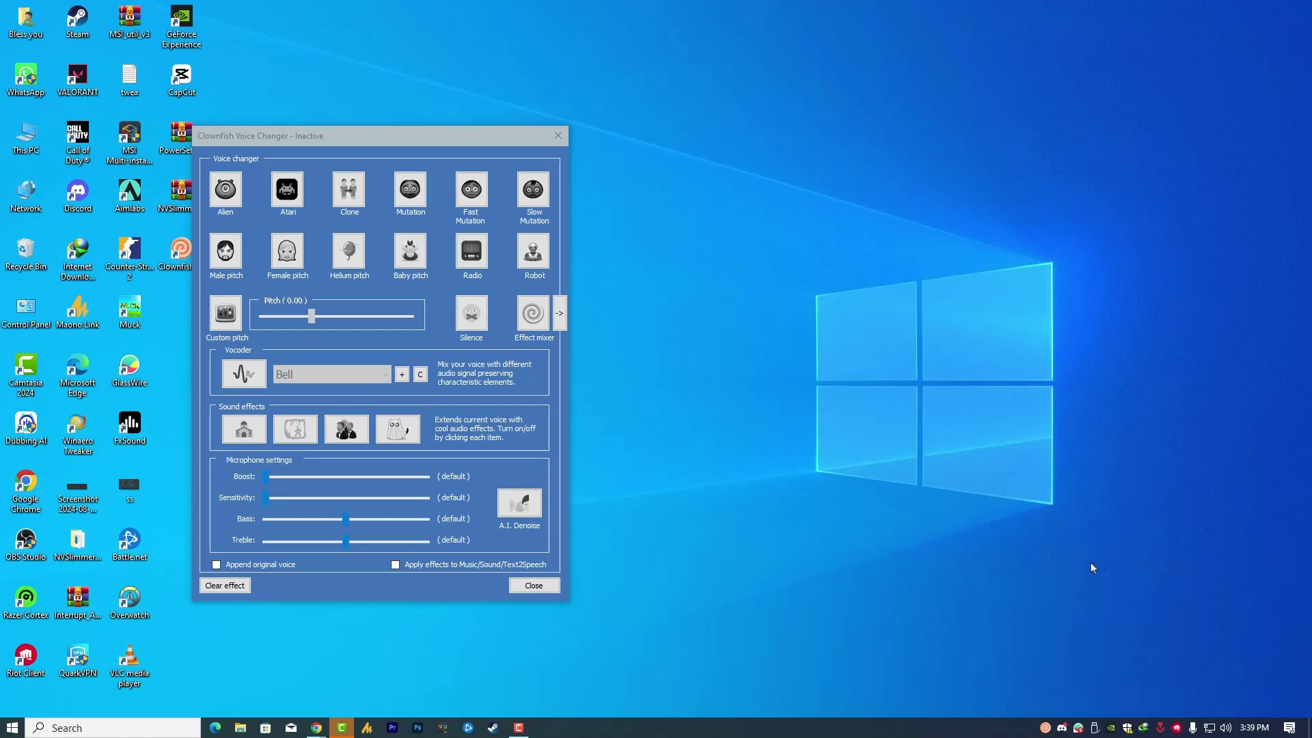
# - Turn on A.I. Denoise in the microphone settings and toggle Hear microphone
pyautogui.click(512, 507)
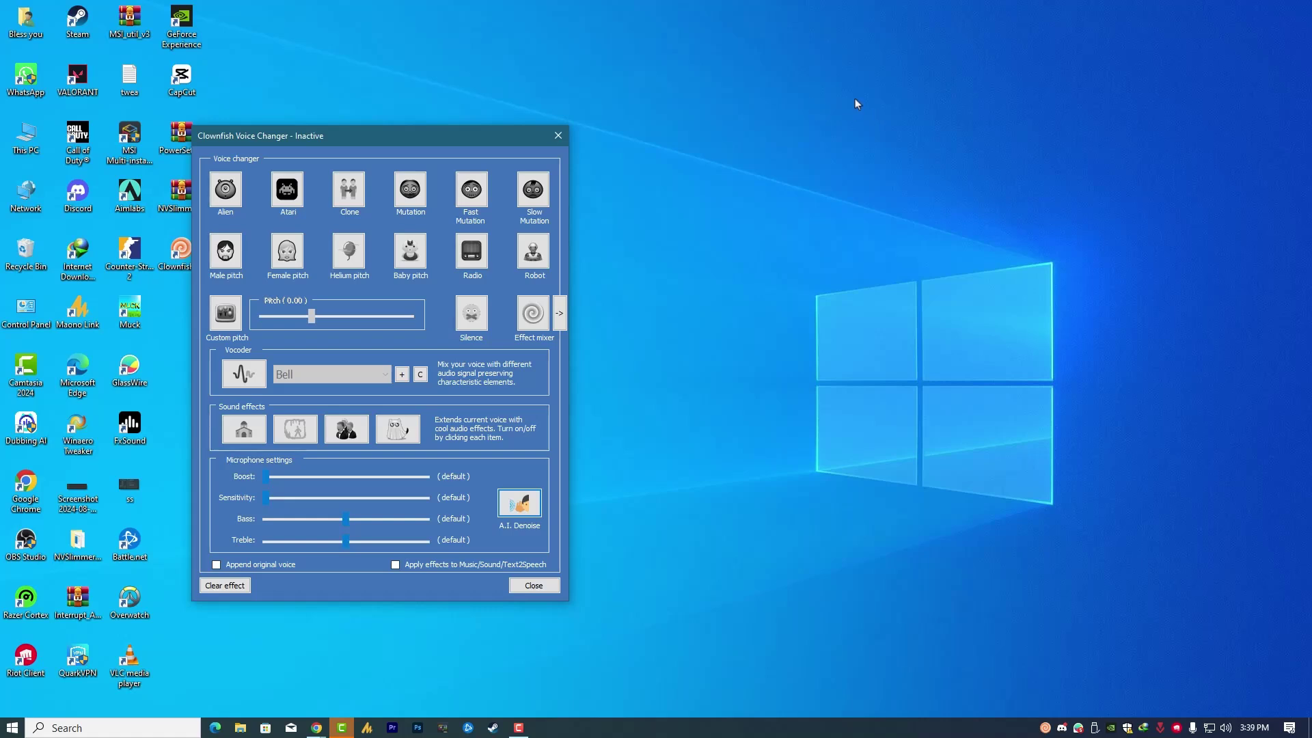
pyautogui.rightClick(1046, 728)
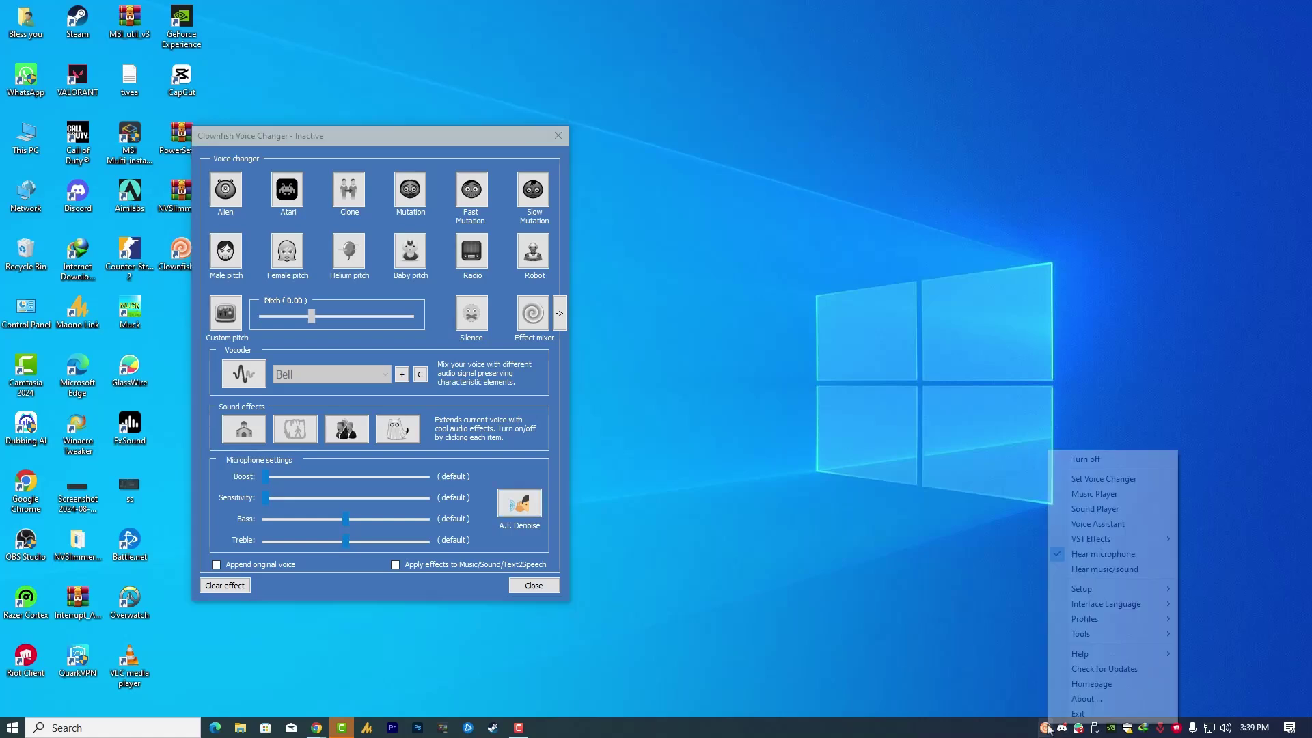
pyautogui.click(1101, 554)
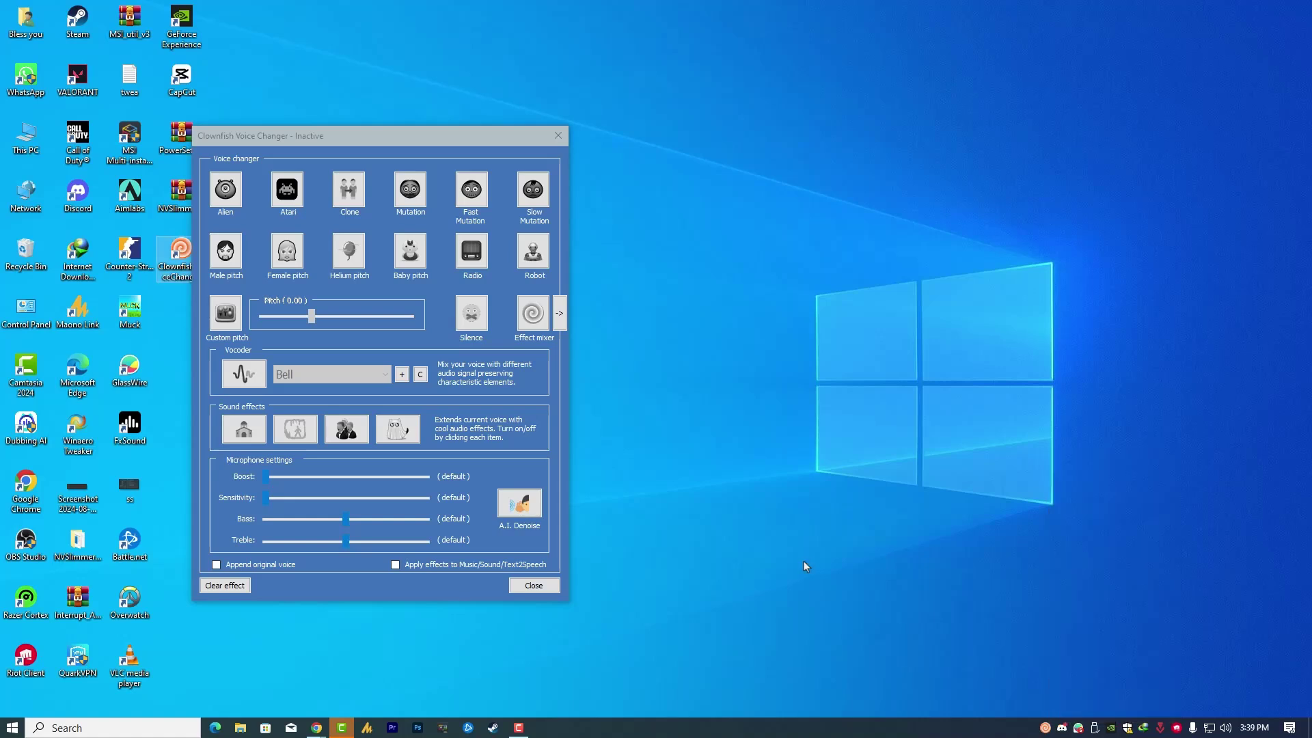
# - Apply the Female pitch voice effect and turn off Hear microphone
pyautogui.click(292, 258)
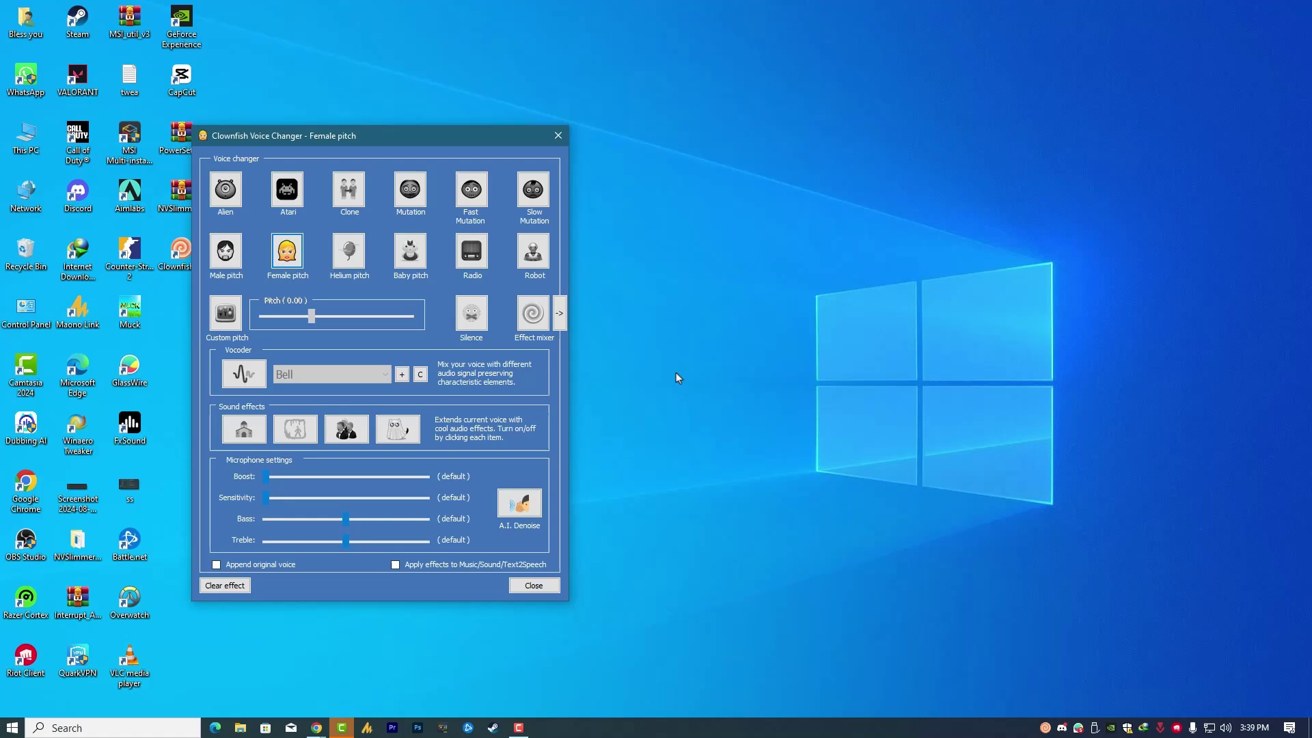
pyautogui.rightClick(1045, 728)
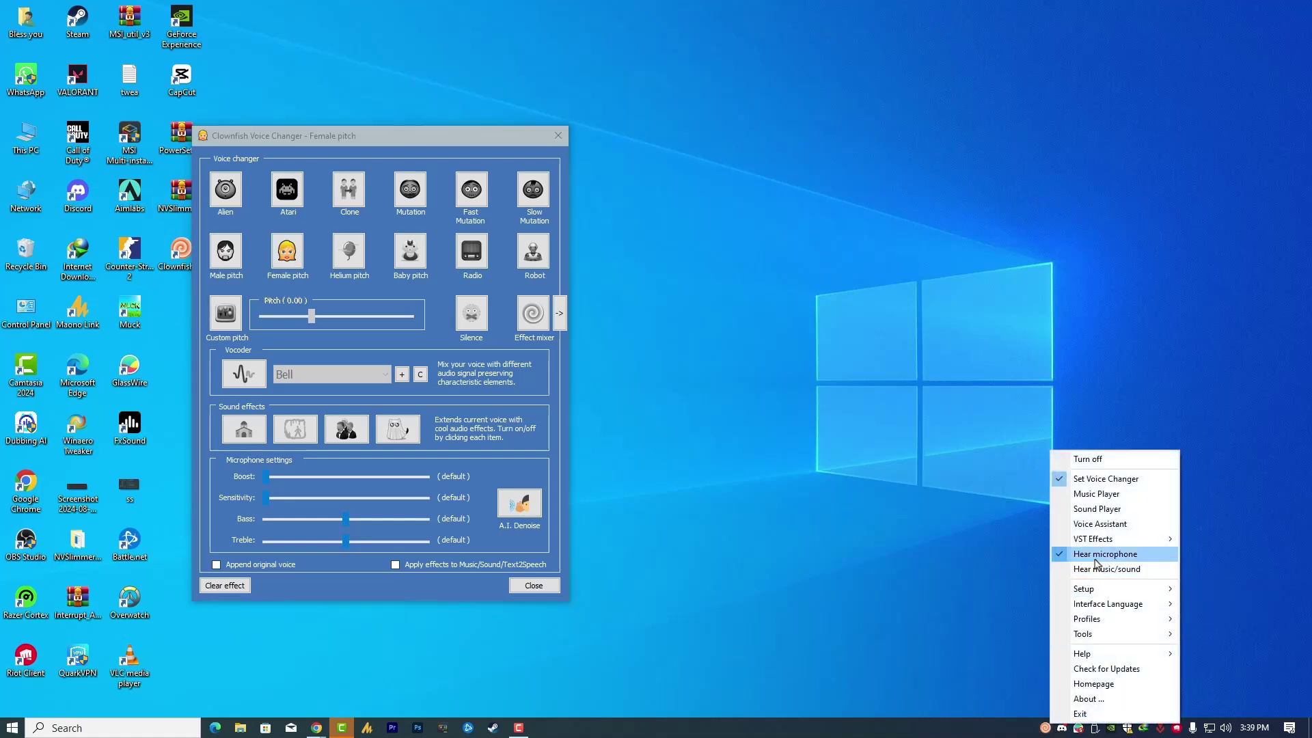
pyautogui.click(1102, 554)
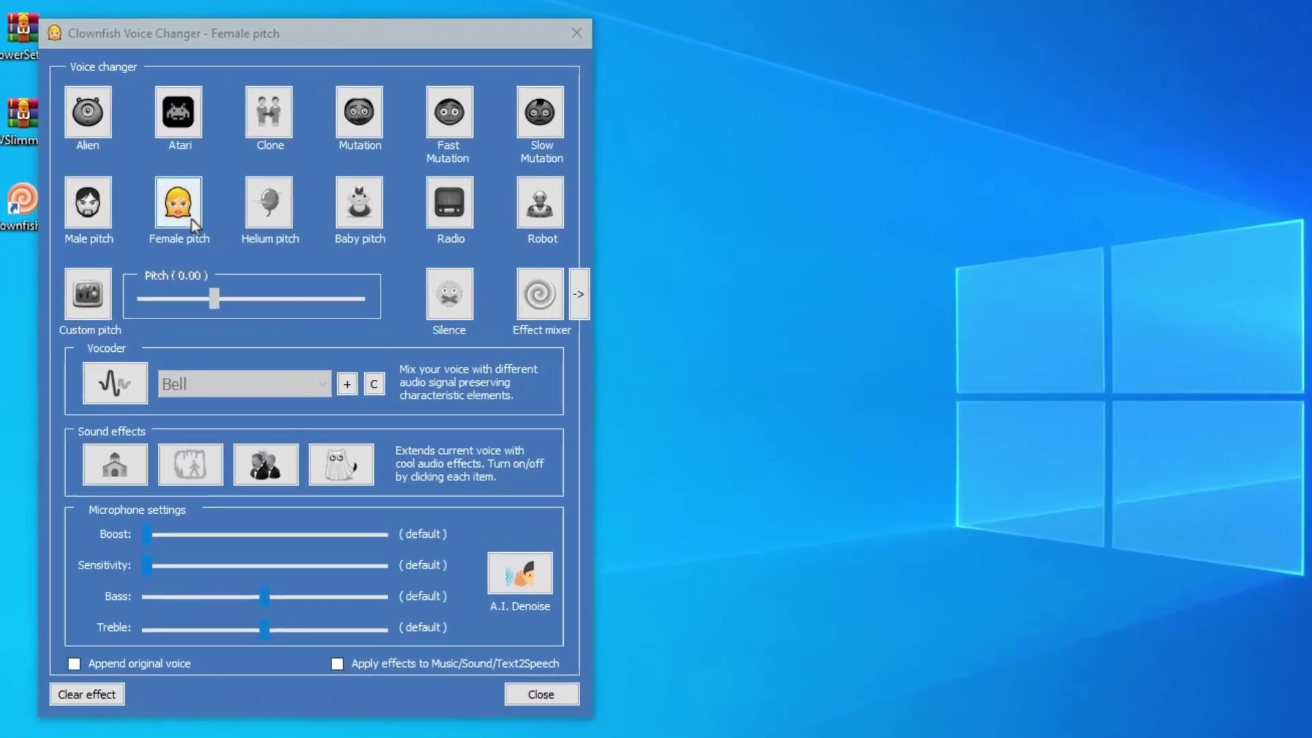
# - Try Append original voice together with the Female pitch effect, and disable it again
pyautogui.click(74, 663)
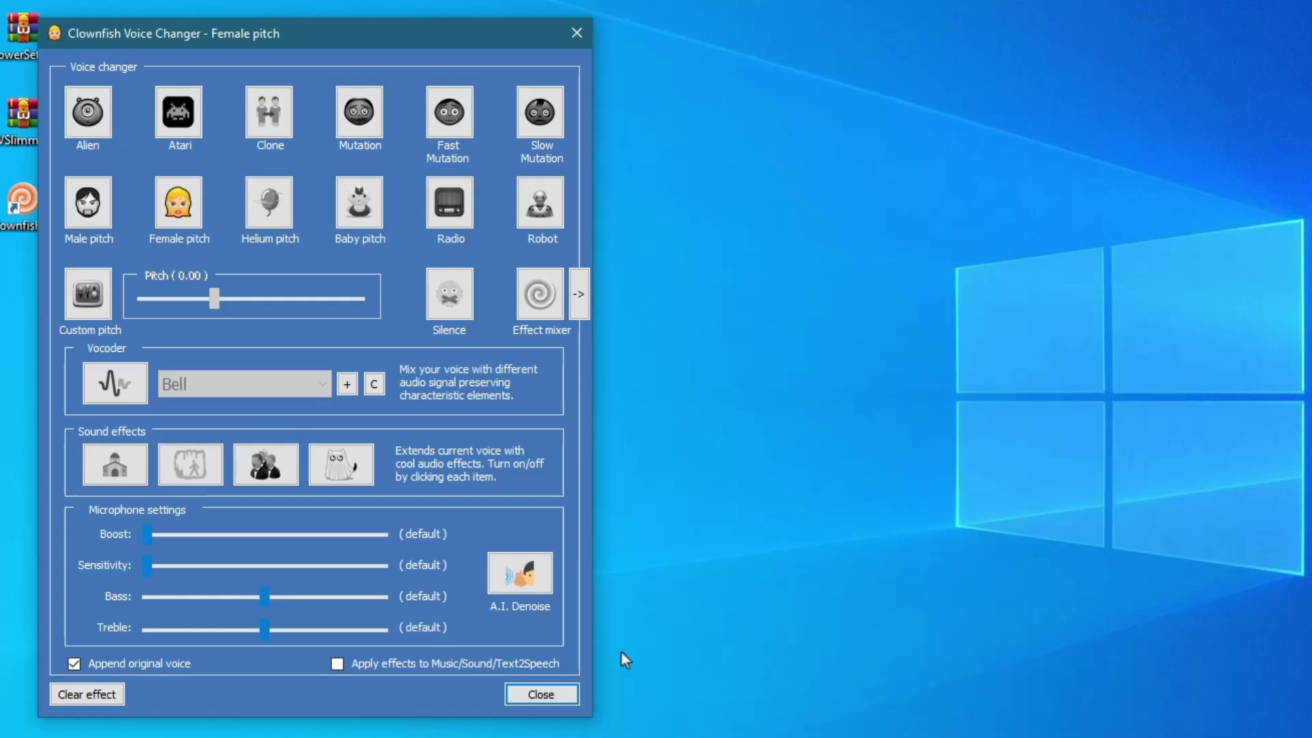
pyautogui.click(894, 8)
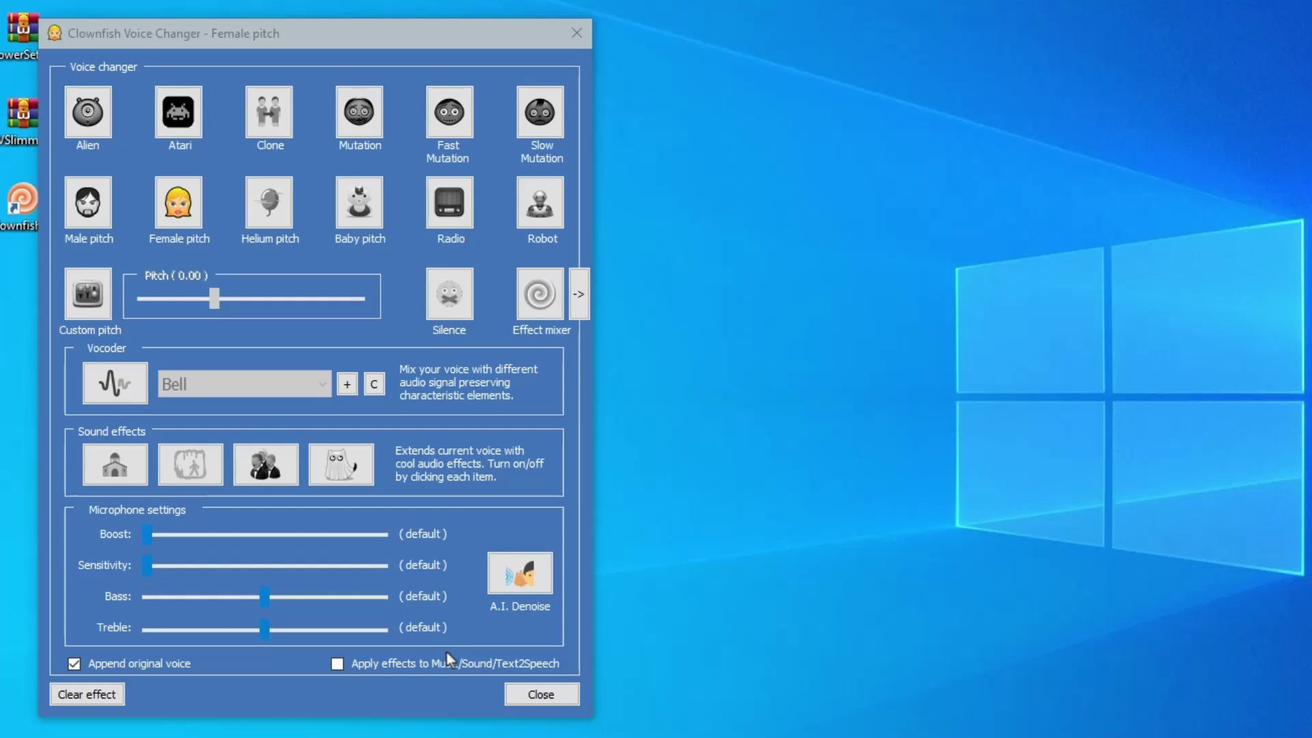
pyautogui.click(74, 664)
# - Clear the active voice effect and apply Female pitch again
pyautogui.click(89, 693)
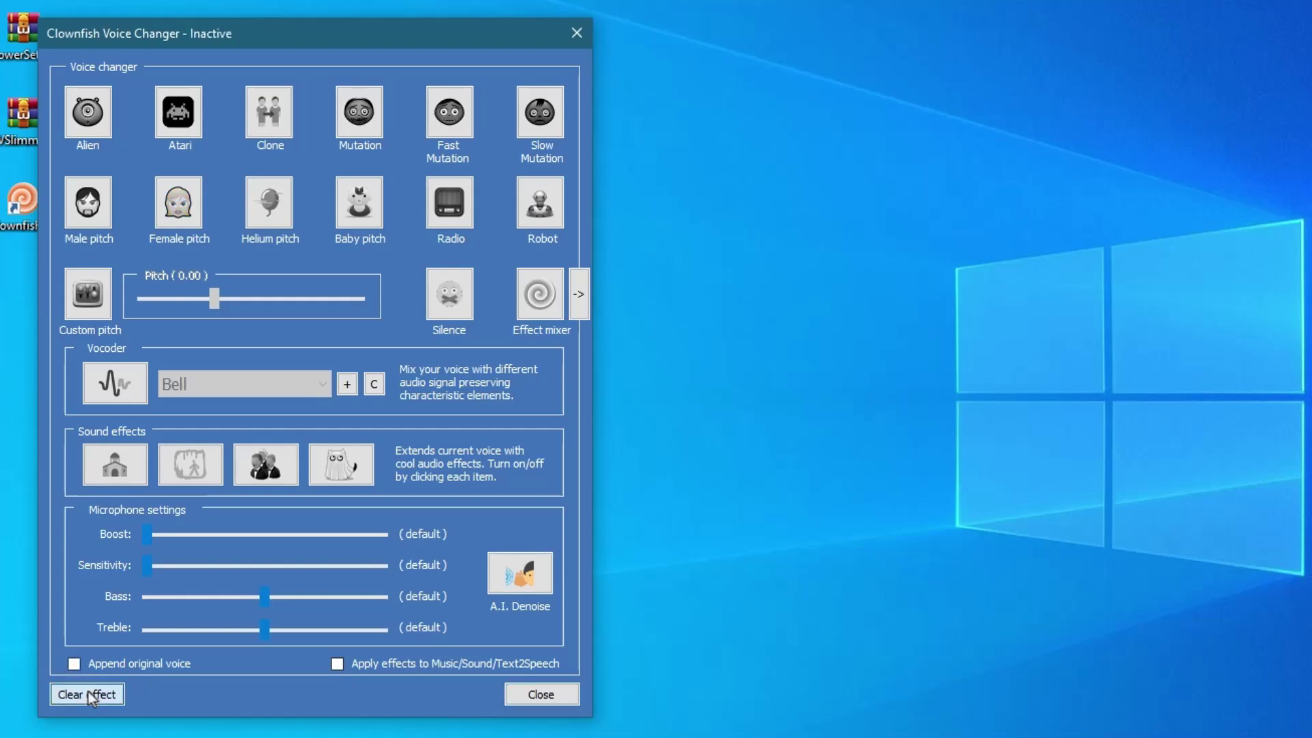
pyautogui.click(197, 210)
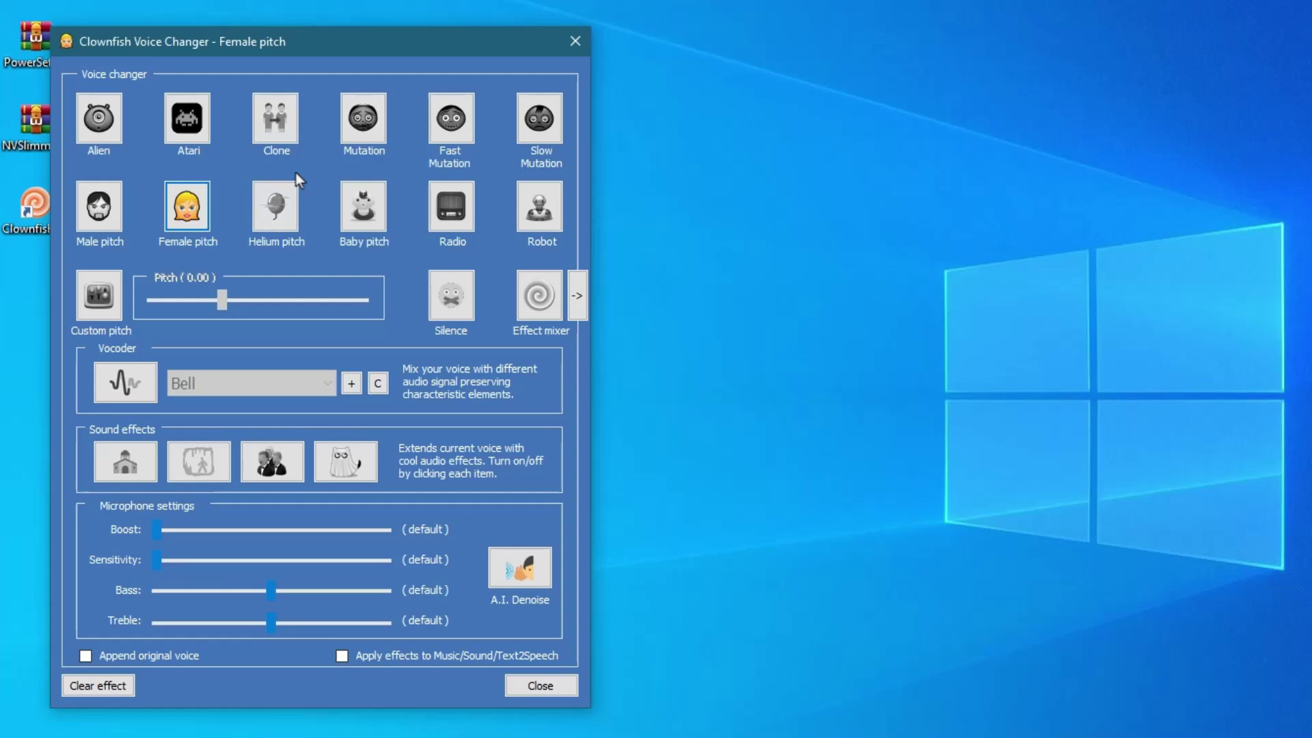